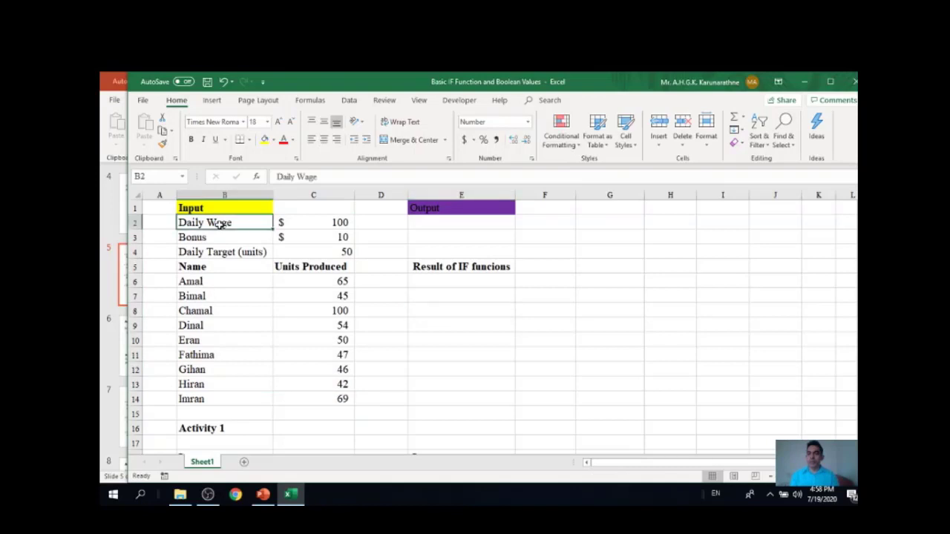
Review the daily wage, bonus and daily target inputs, plus the name and units produced columns
left_click(320, 223)
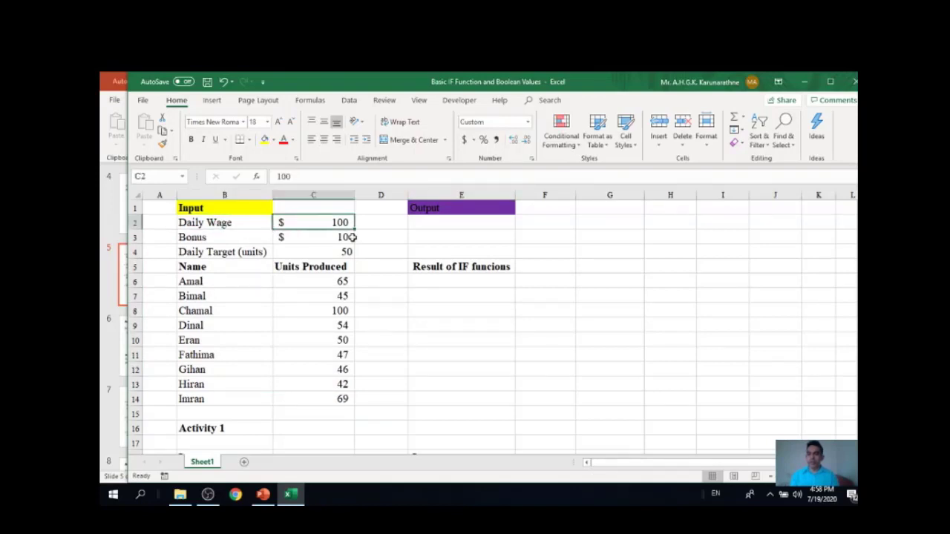
left_click(340, 237)
left_click(349, 253)
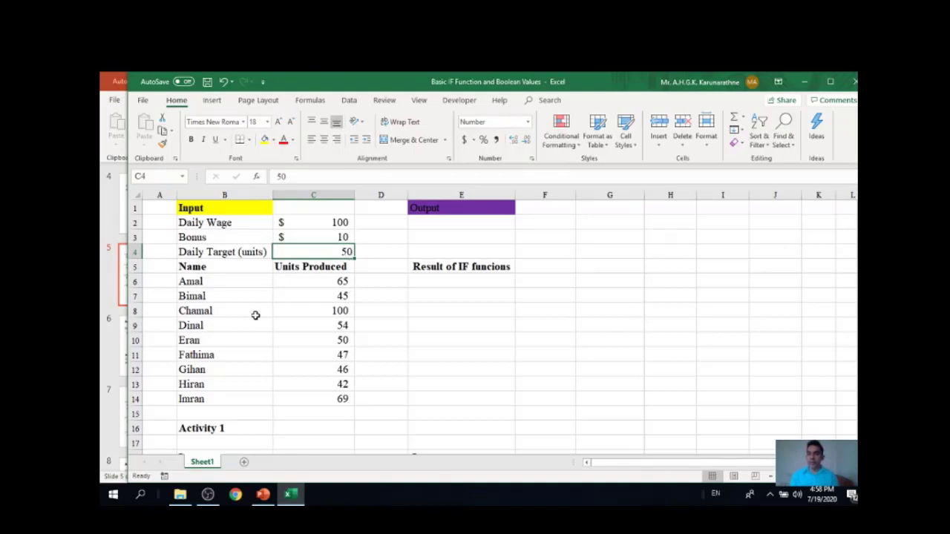
left_click_drag(229, 281, 218, 400)
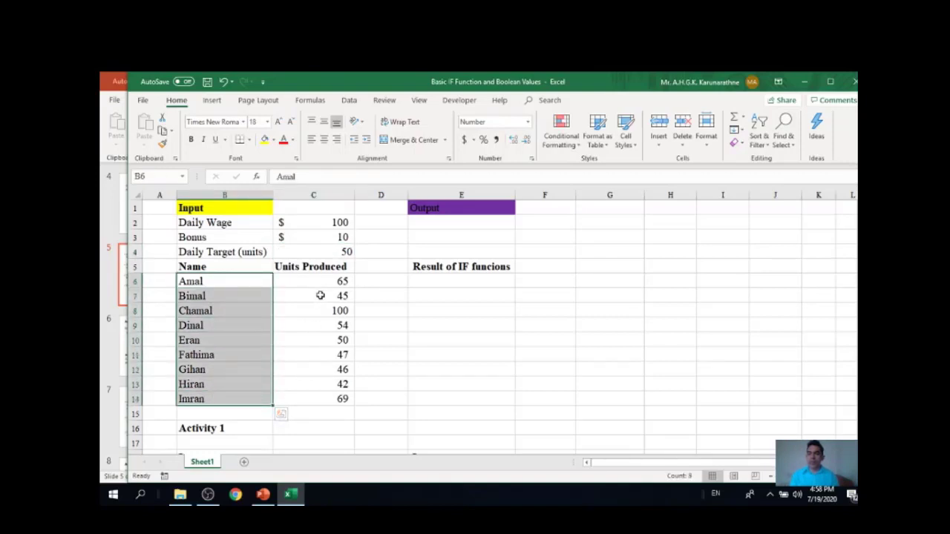
left_click_drag(316, 281, 311, 396)
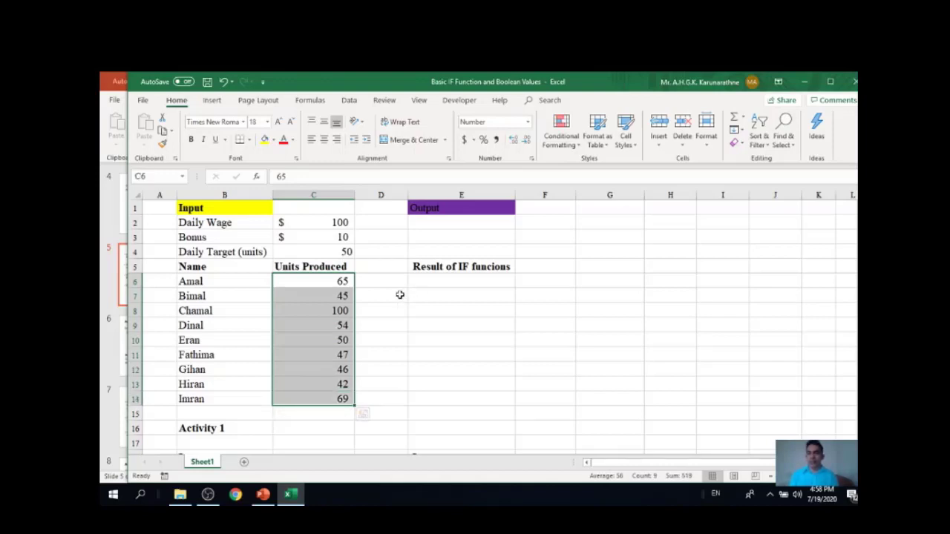
Enter the formula =IF(C6=50,"Best","Better") in E6 under Result of IF functions
left_click(435, 282)
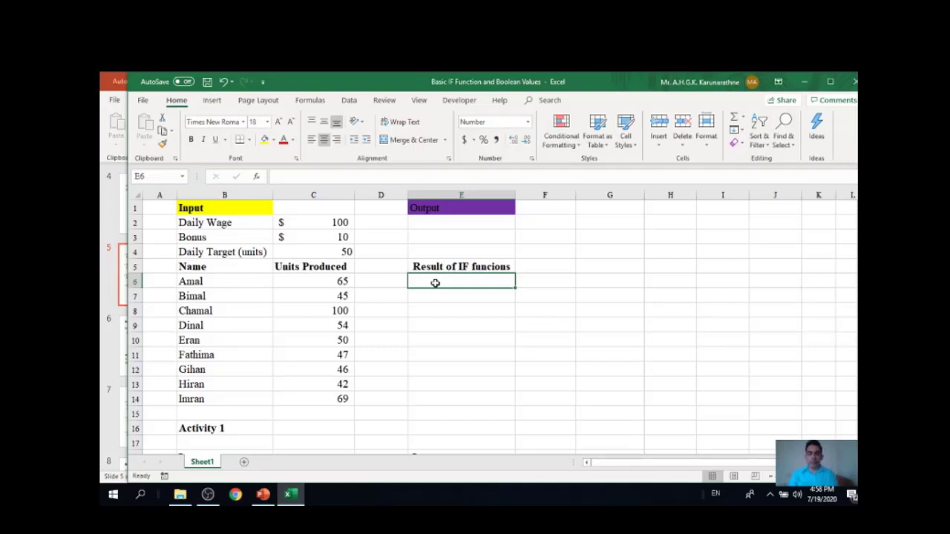
type("=")
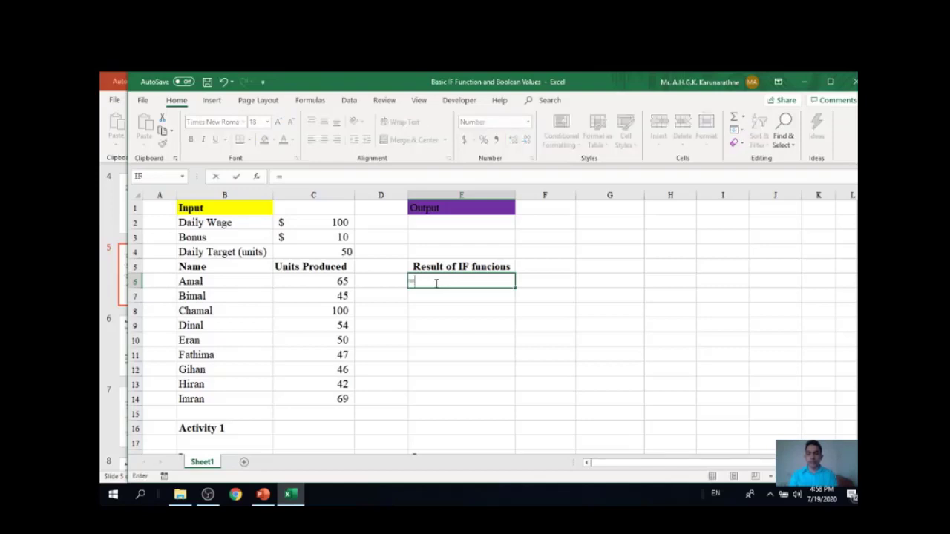
type("if(")
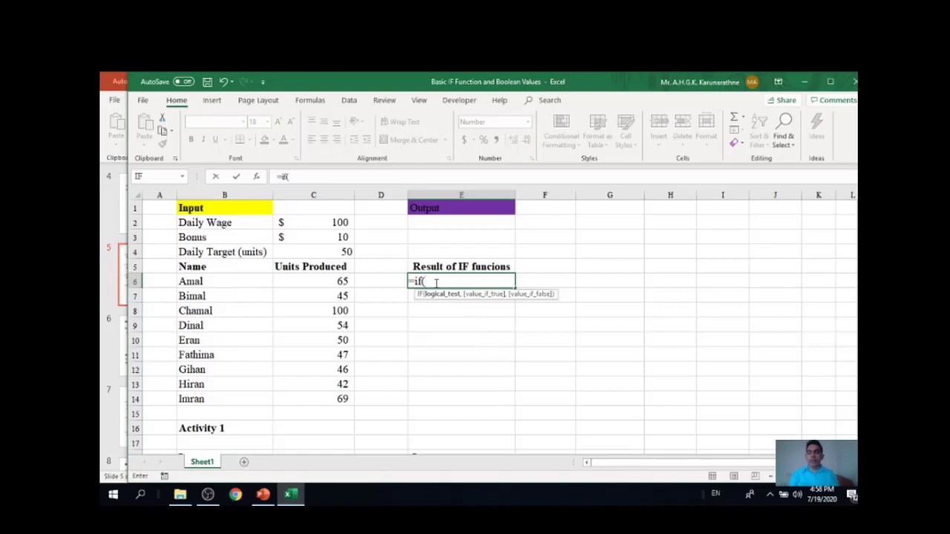
left_click(342, 282)
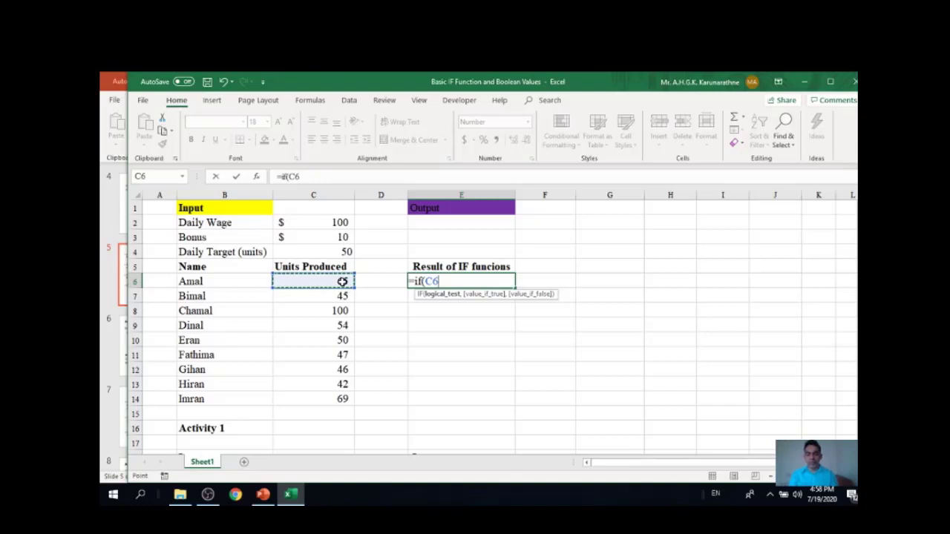
type("=50")
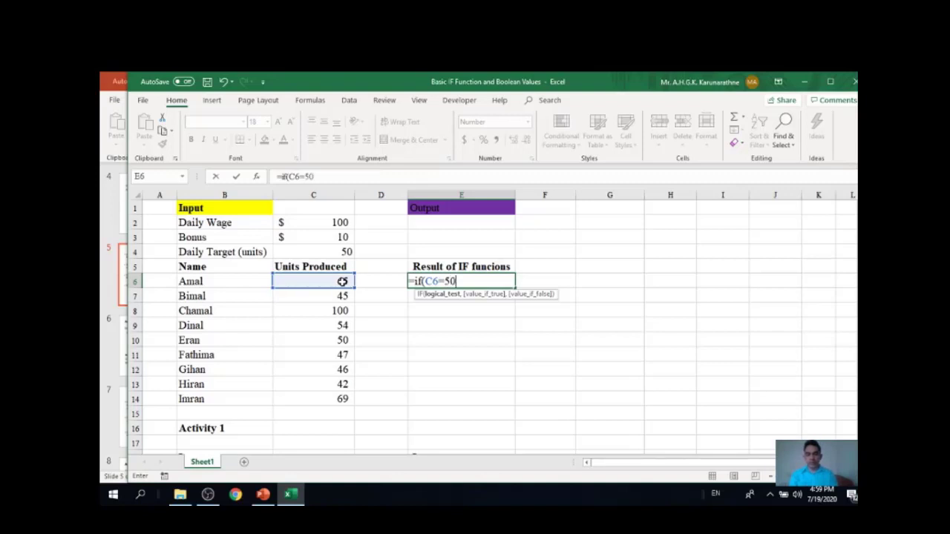
type(",")
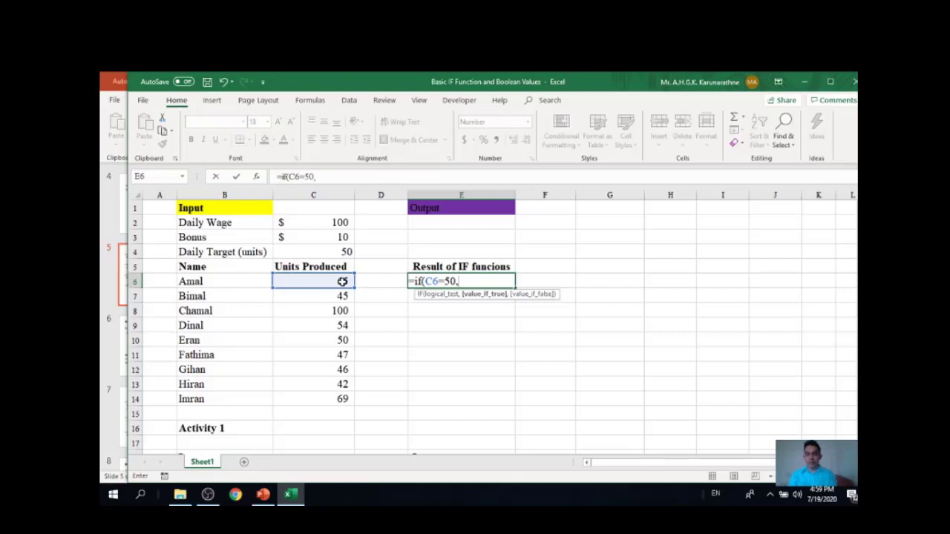
type("Bes")
key("BackSpace")
key("BackSpace")
key("BackSpace")
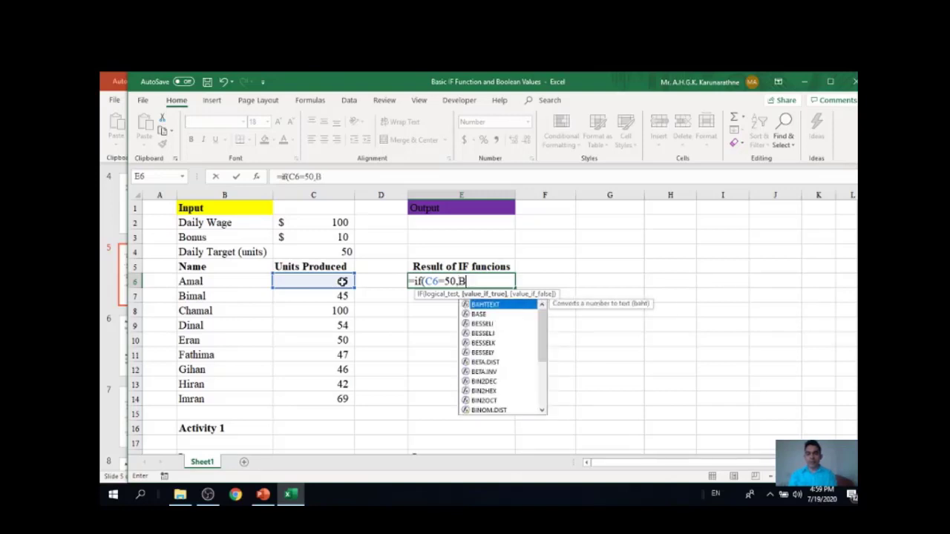
type("\"")
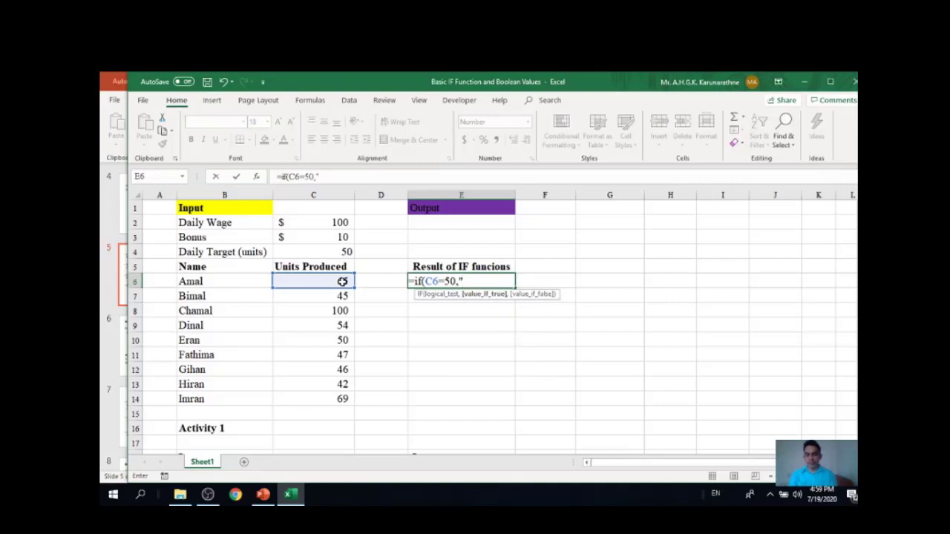
type("Best\"")
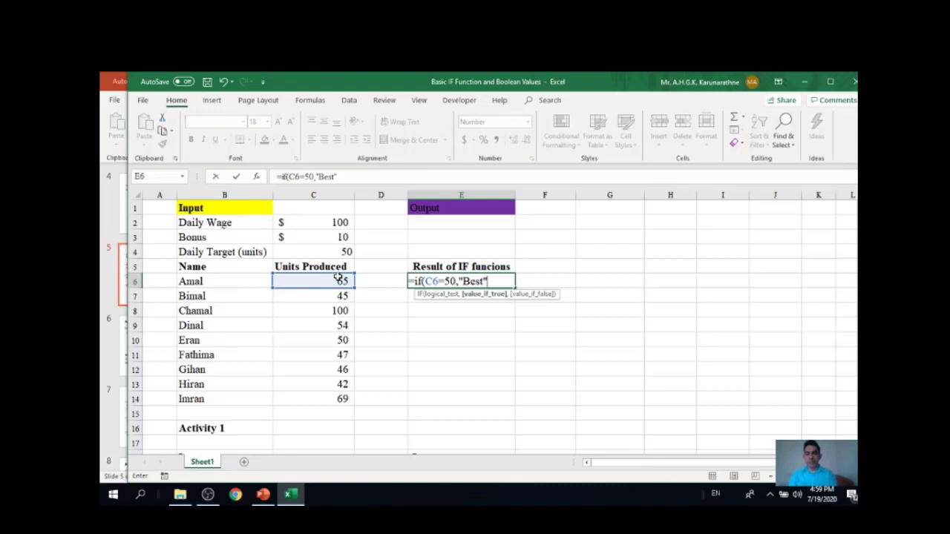
type(",")
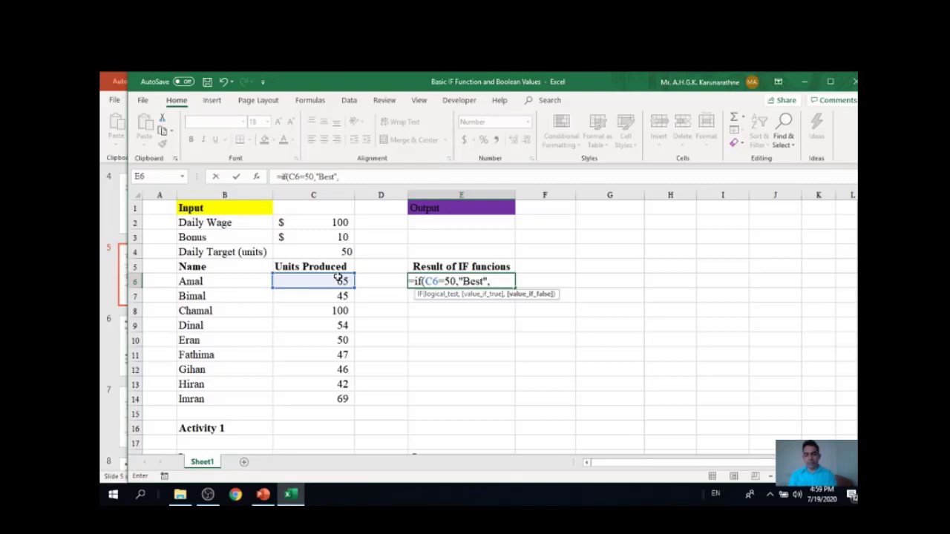
type("\"Better")
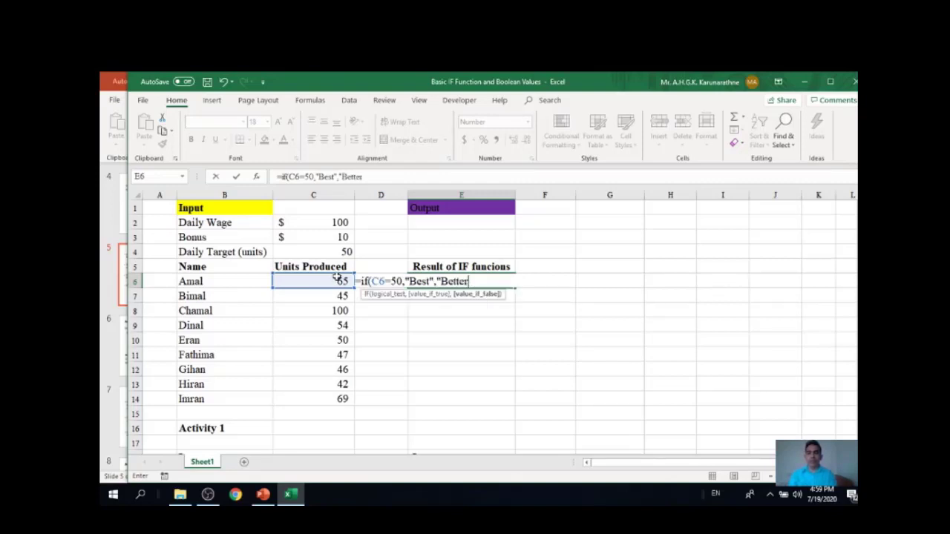
type("\")")
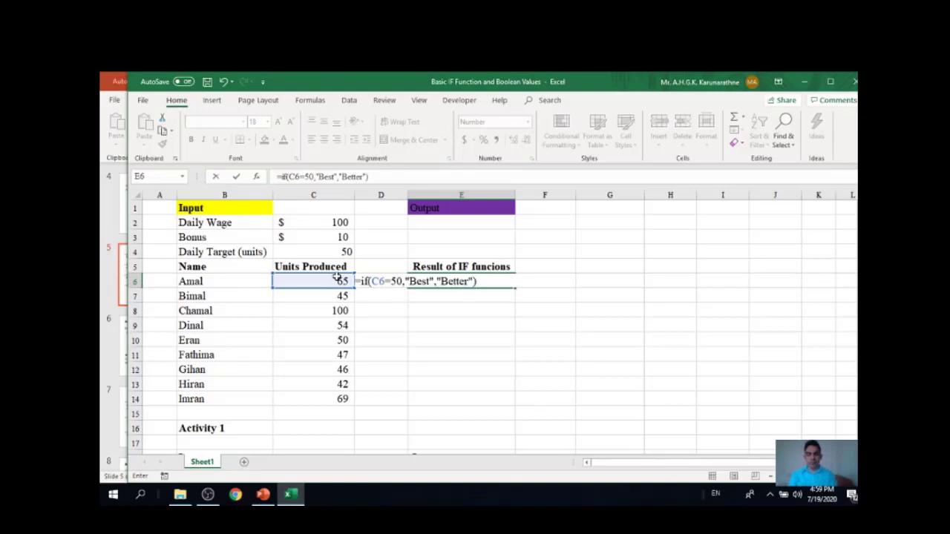
key("Return")
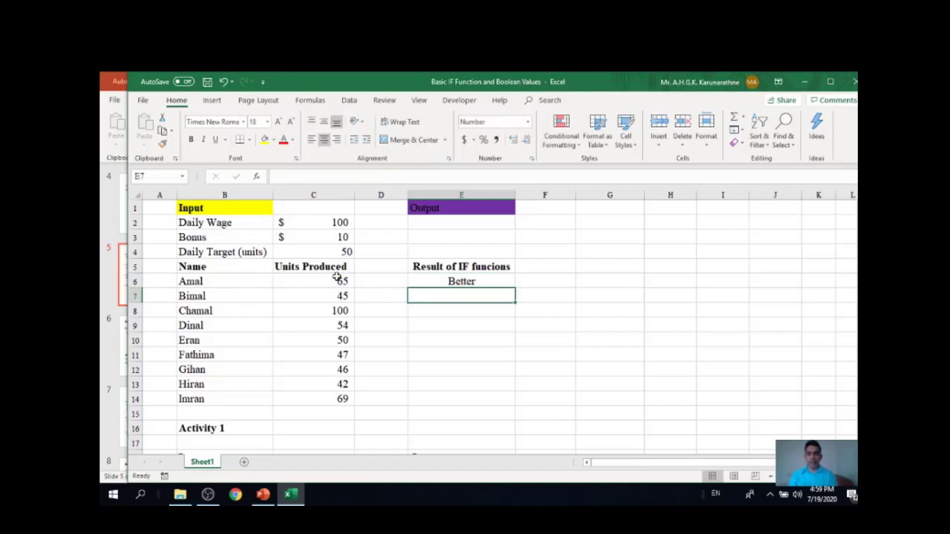
Fill the "Best"/"Better" IF formula from E6 down to E14 and check its results
left_click(444, 283)
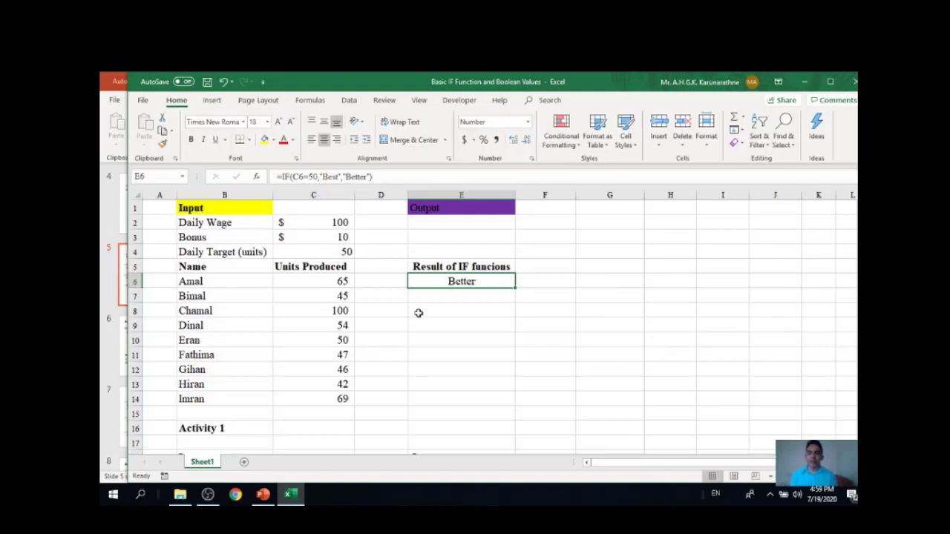
left_click(342, 282)
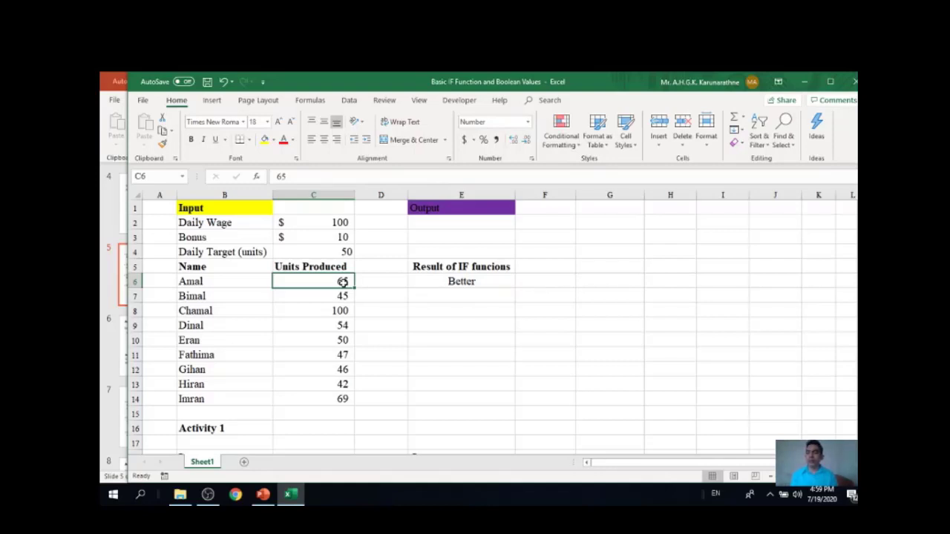
left_click(465, 282)
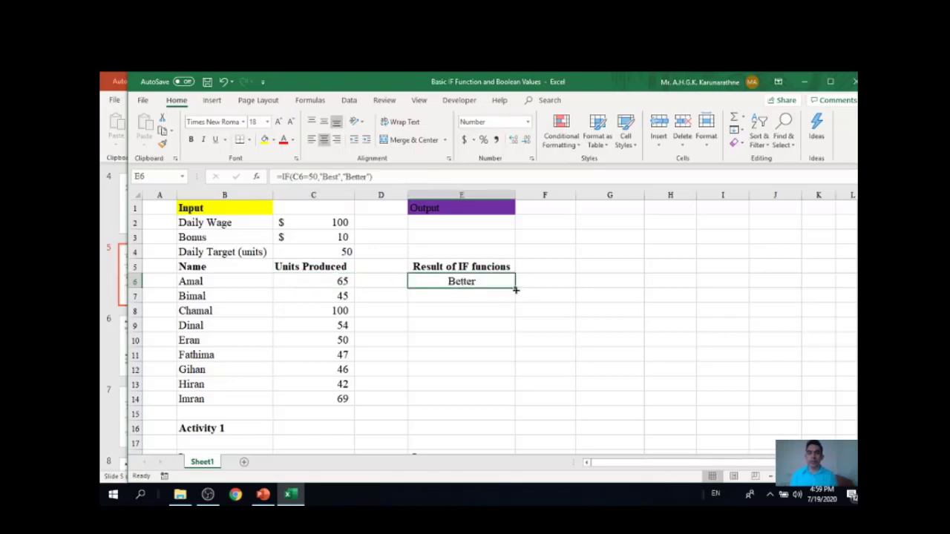
left_click_drag(514, 287, 510, 406)
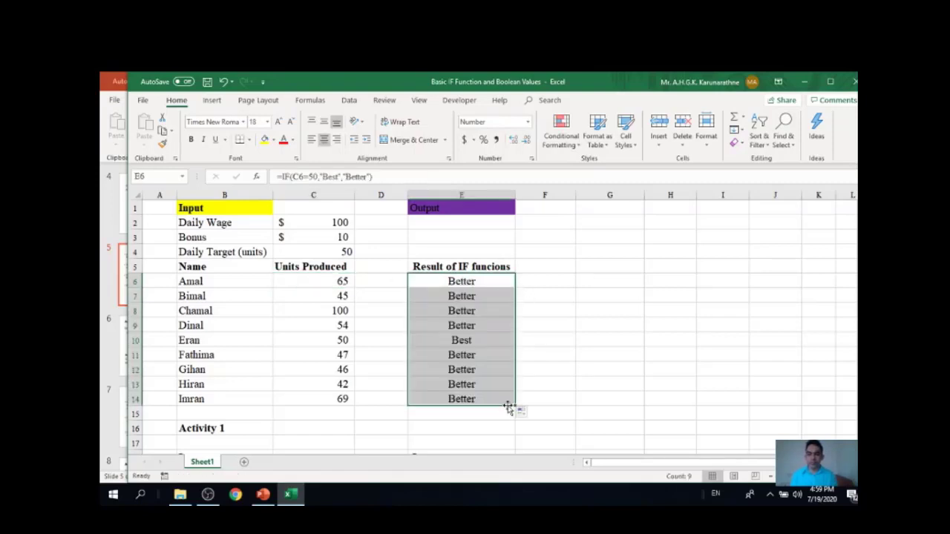
left_click(470, 342)
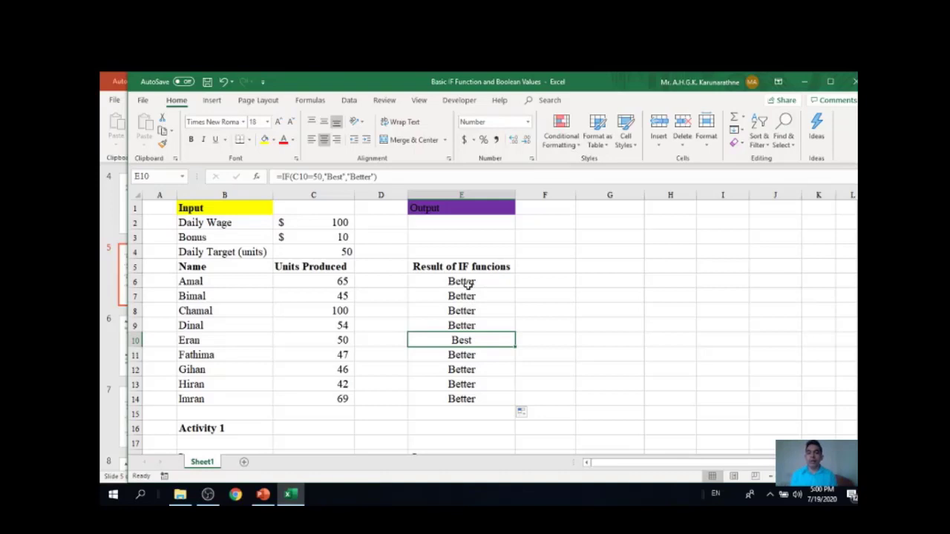
left_click_drag(462, 282, 473, 320)
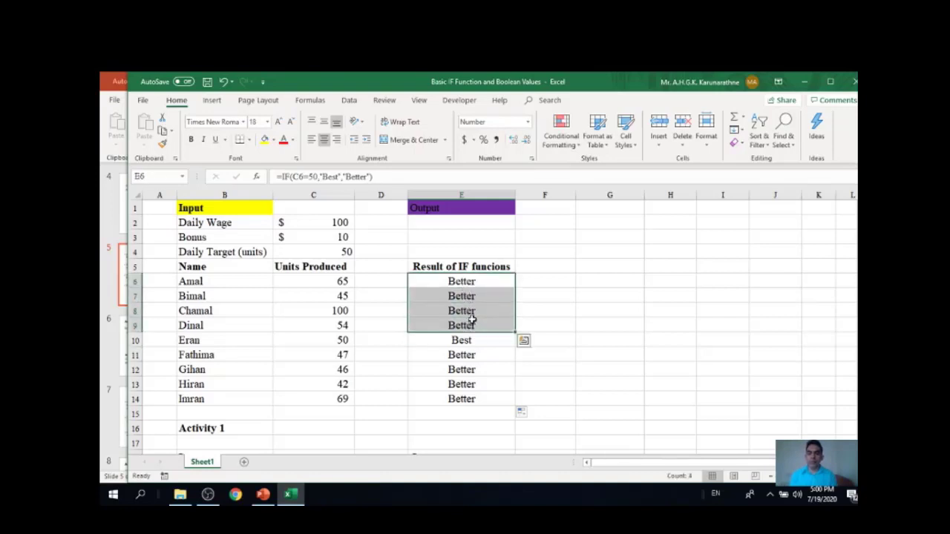
In the E6 formula, replace the value-if-true text "Best" with the Boolean TRUE
left_click(464, 280)
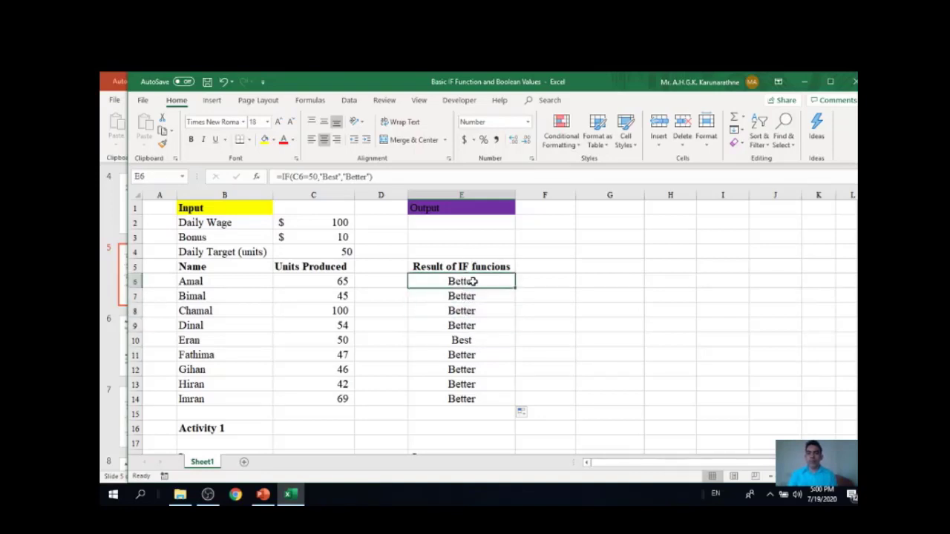
left_click(338, 177)
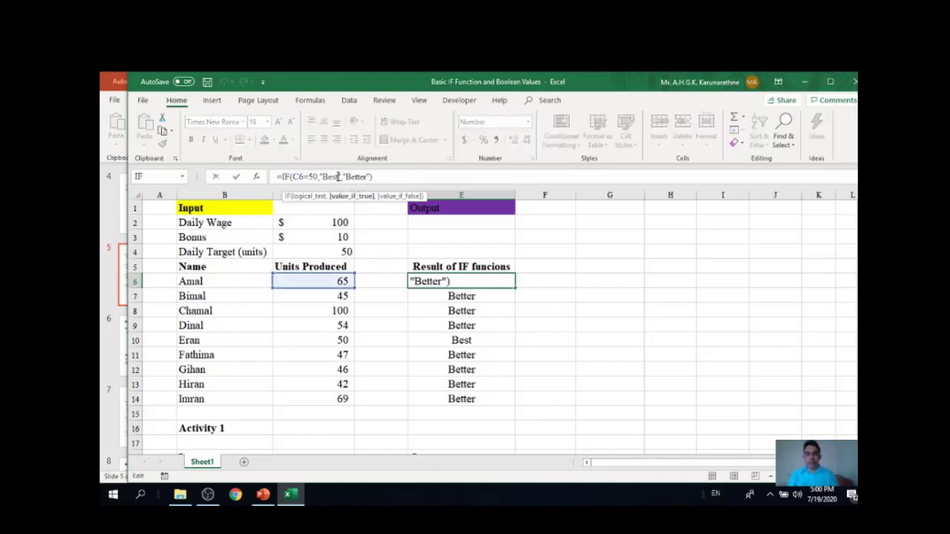
key("BackSpace")
key("BackSpace")
key("BackSpace")
key("BackSpace")
key("BackSpace")
key("BackSpace")
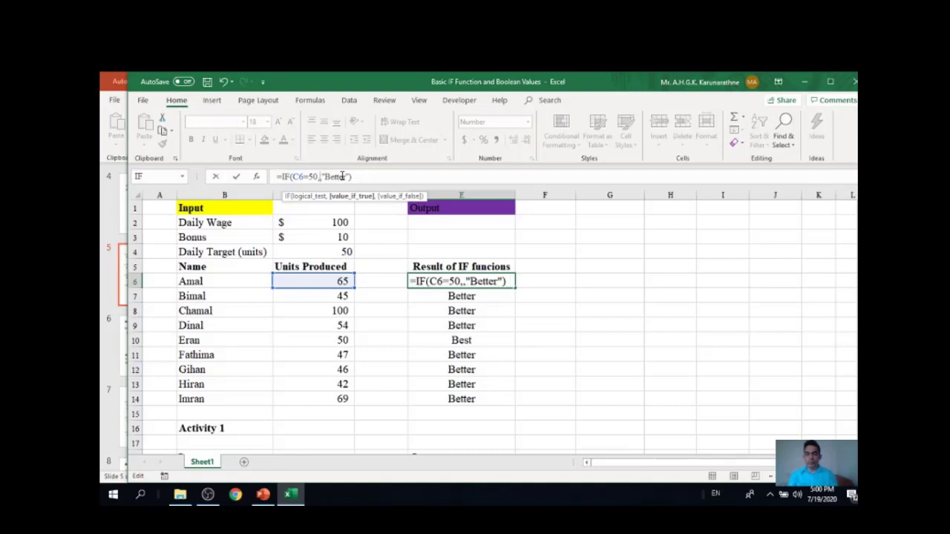
type("TR")
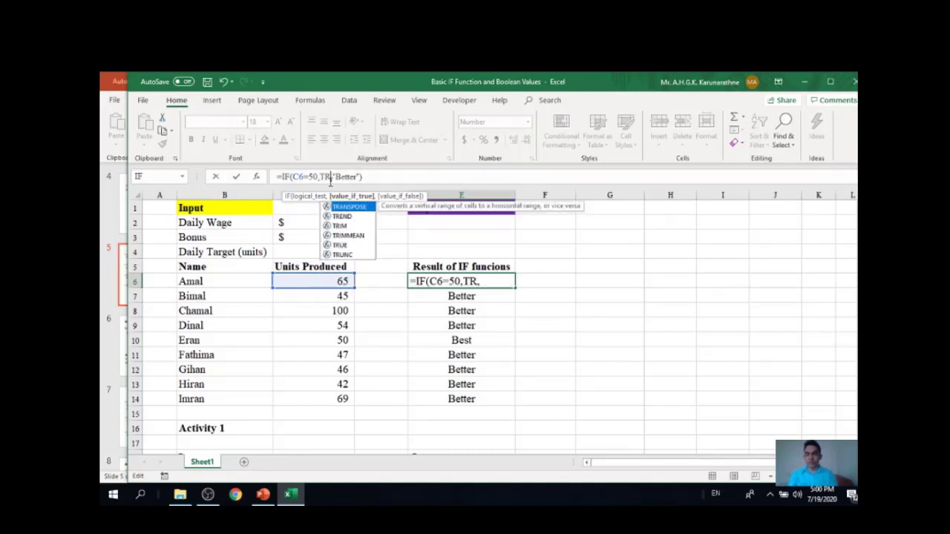
type("UE")
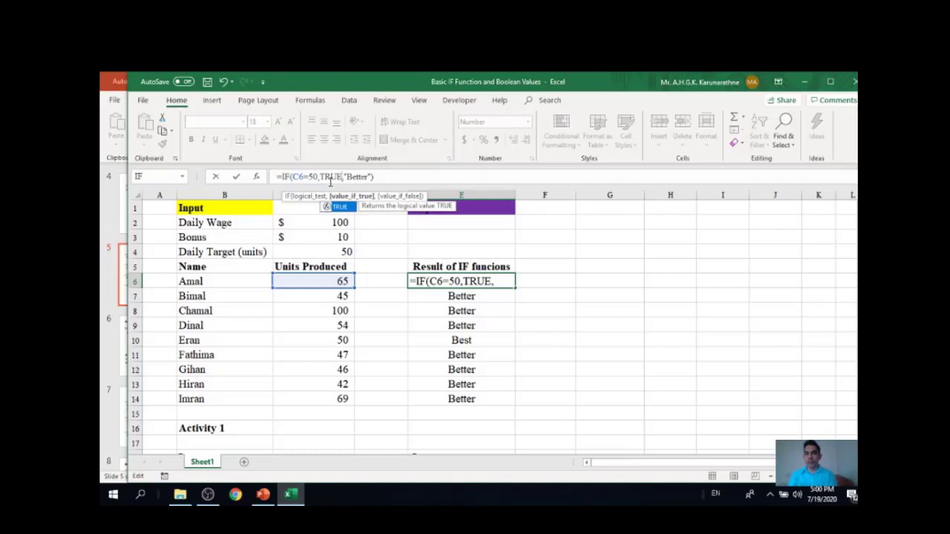
Replace "Better" with the Boolean FALSE as the value-if-false, completing =IF(C6=50,TRUE,FALSE) in E6
left_click(370, 177)
key("BackSpace")
key("BackSpace")
key("BackSpace")
key("BackSpace")
key("BackSpace")
key("BackSpace")
key("BackSpace")
key("BackSpace")
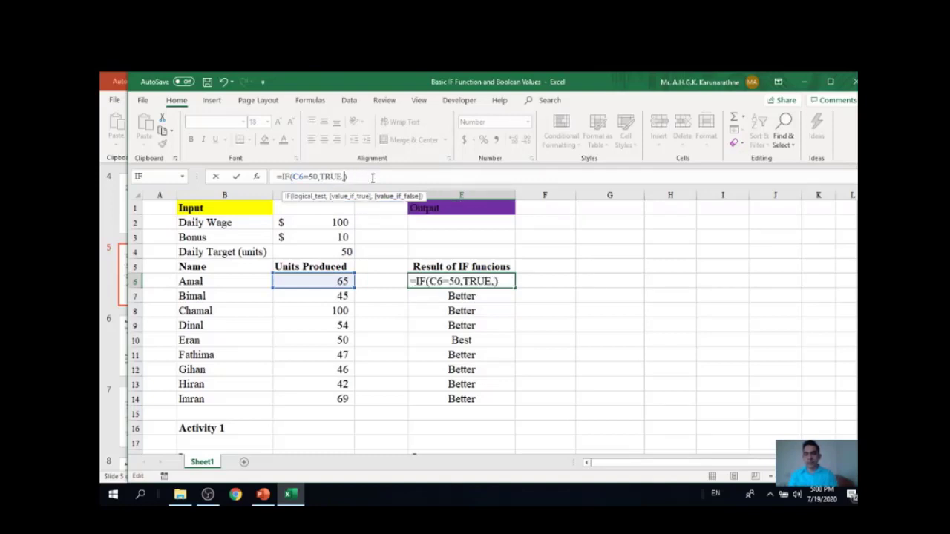
type("FA")
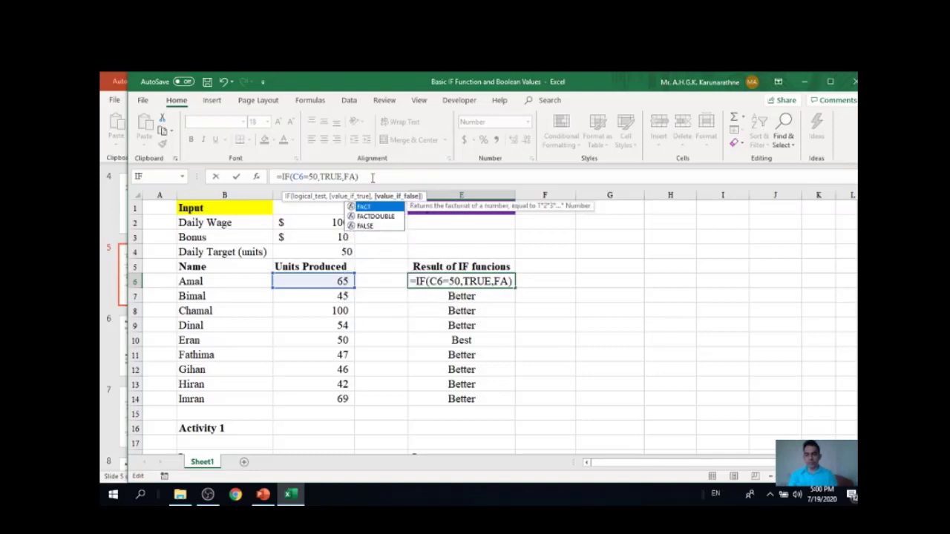
type("LSE")
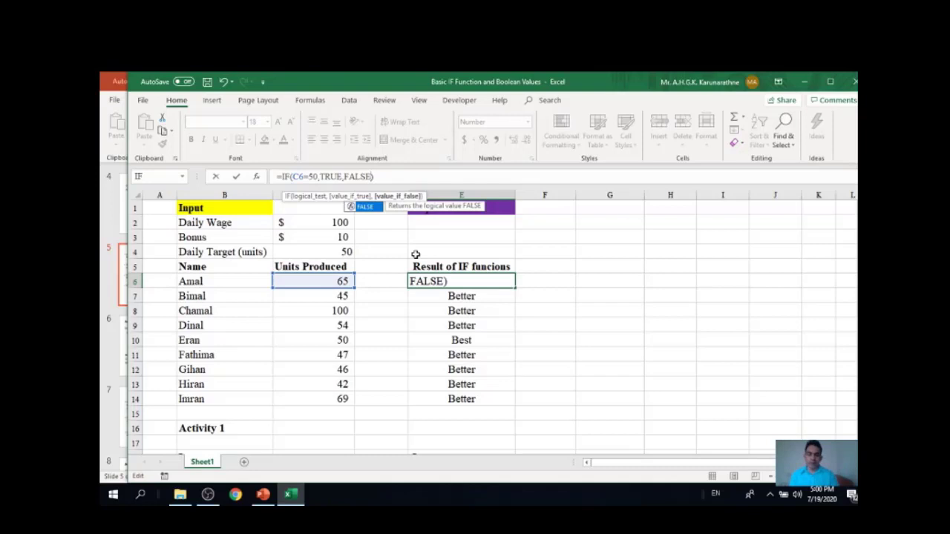
key("Return")
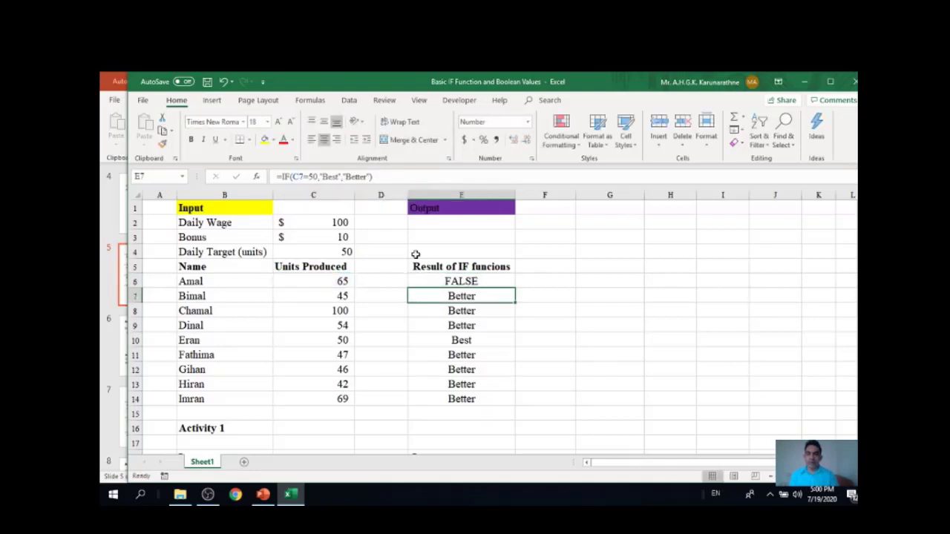
Fill the TRUE/FALSE IF formula from E6 down through E14 and inspect the copy in E11
left_click(491, 282)
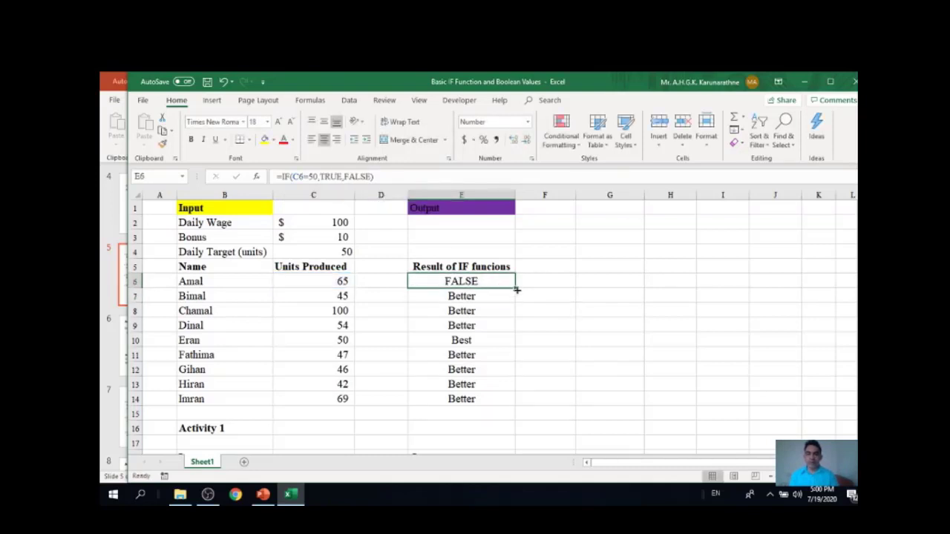
left_click_drag(512, 304, 512, 402)
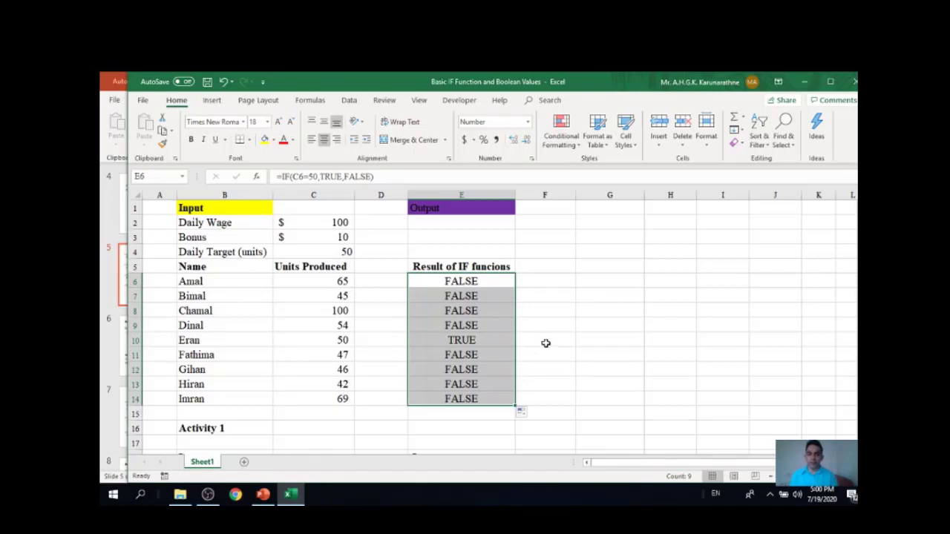
left_click(490, 353)
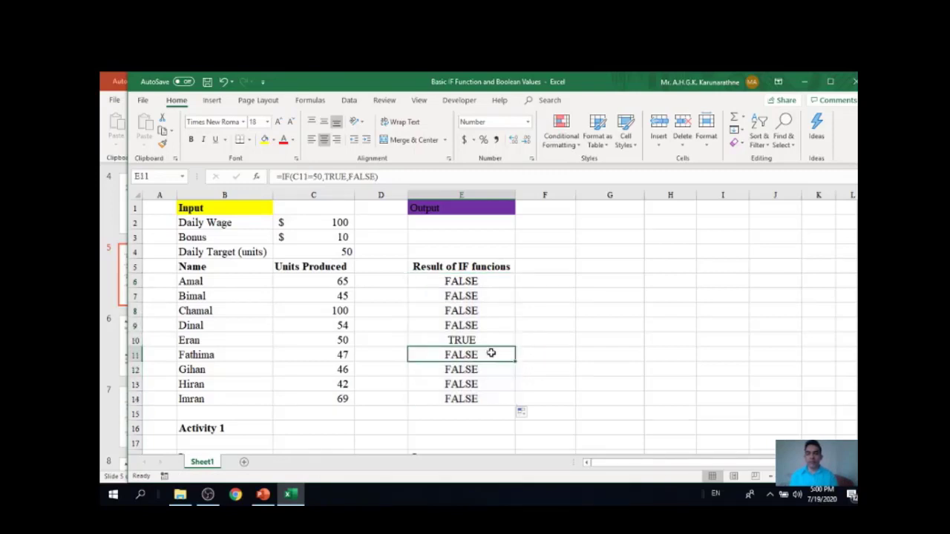
In the E6 formula, replace the value-if-true TRUE with the number 100
left_click(472, 341)
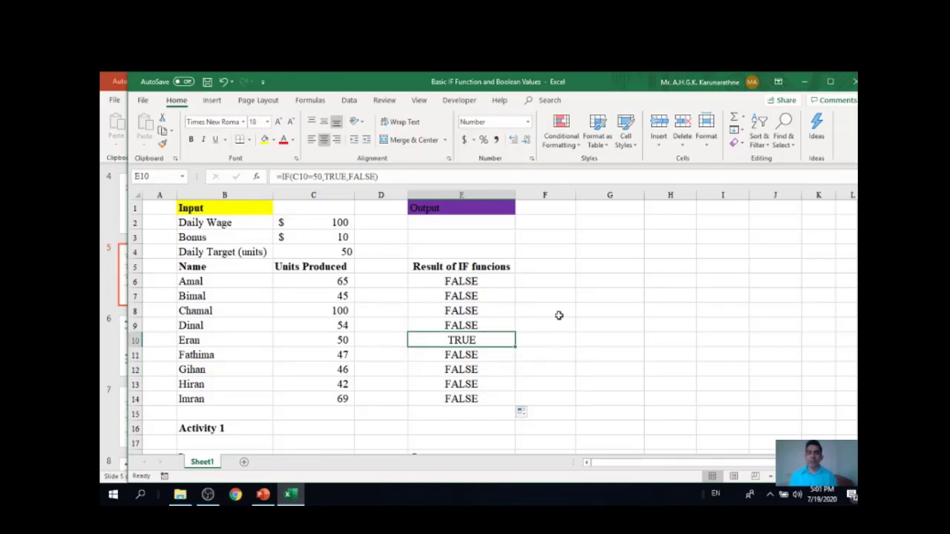
left_click(472, 282)
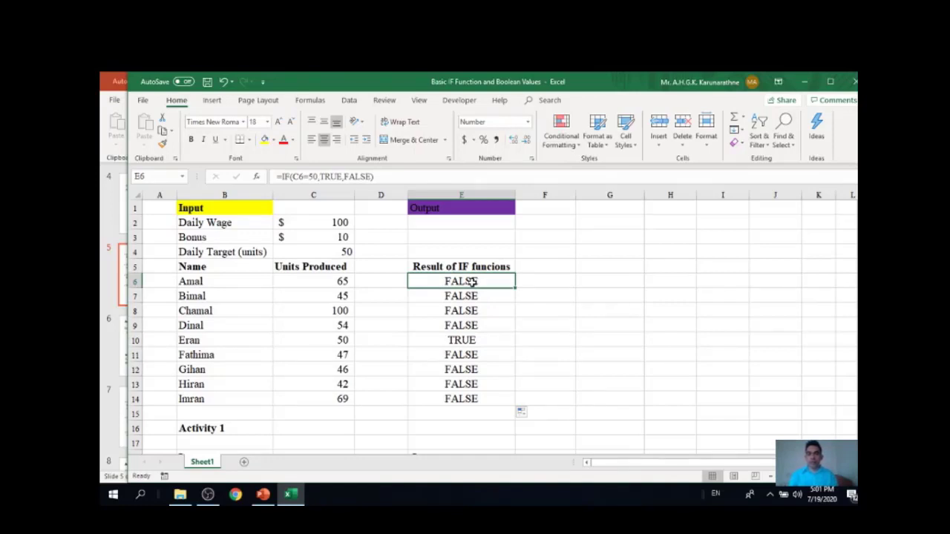
mouse_move(472, 282)
left_mouse_down()
mouse_move(467, 316)
mouse_move(466, 283)
left_mouse_up()
left_click(341, 176)
key("BackSpace")
key("BackSpace")
key("BackSpace")
key("BackSpace")
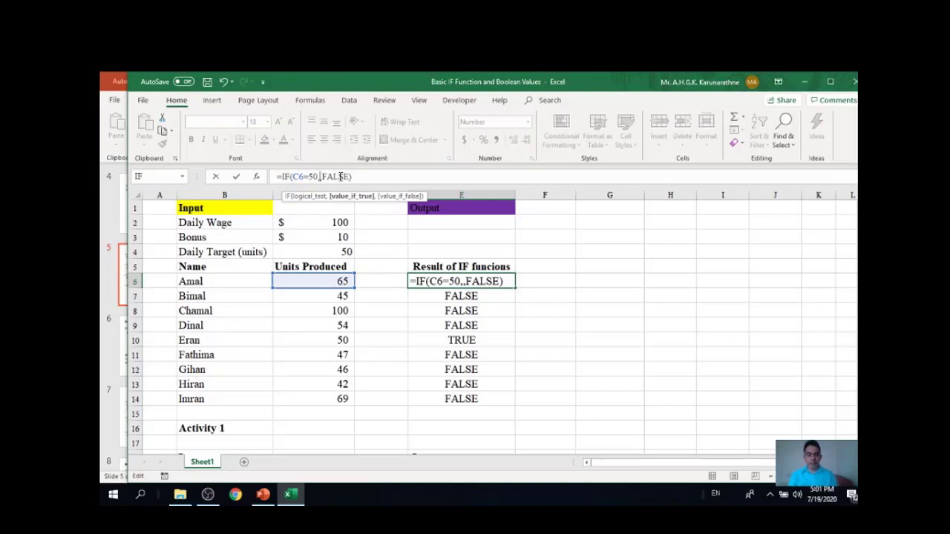
type("100")
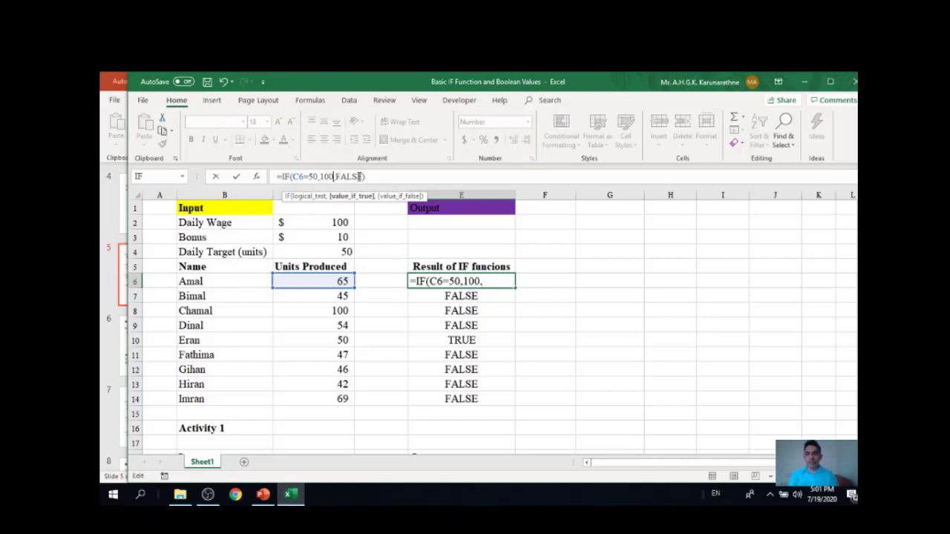
Replace FALSE with 50 as the value-if-false, completing =IF(C6=50,100,50) in E6
left_click(363, 177)
key("BackSpace")
key("BackSpace")
key("BackSpace")
key("BackSpace")
key("BackSpace")
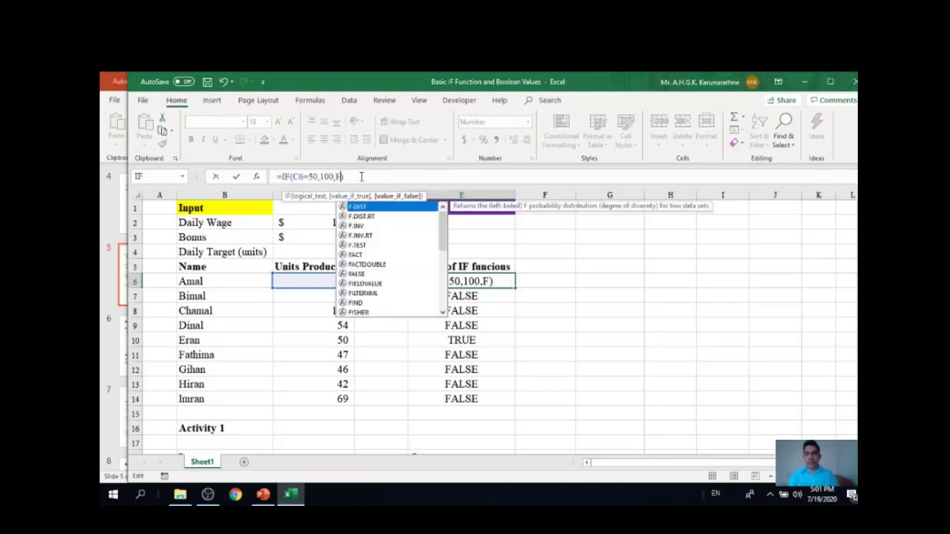
type("50")
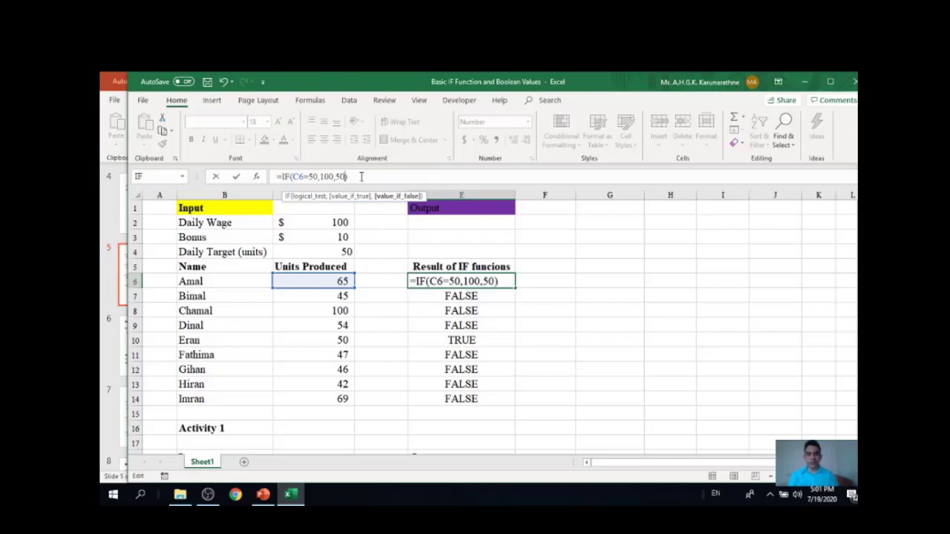
key("Return")
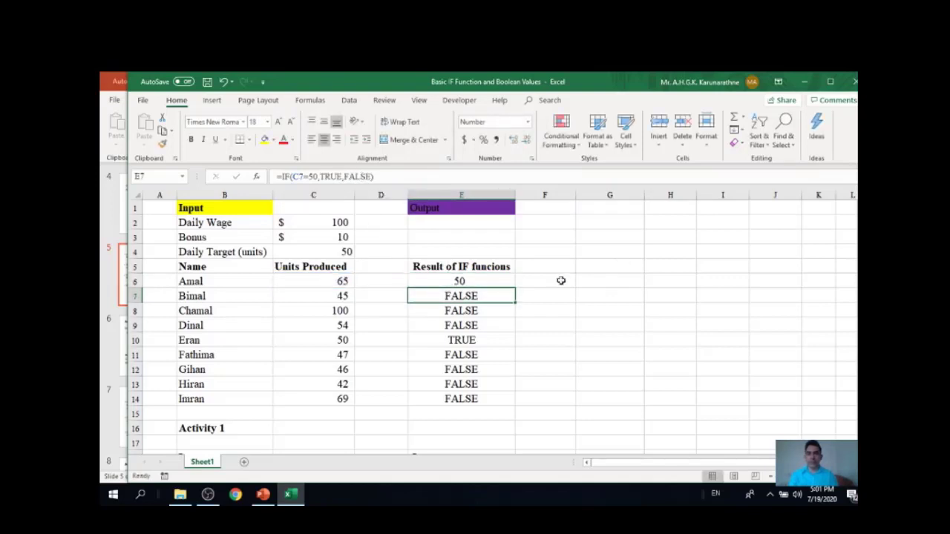
Fill the 100/50 IF formula from E6 down to E14 and check the copied results
left_click(483, 280)
left_click_drag(515, 290, 512, 402)
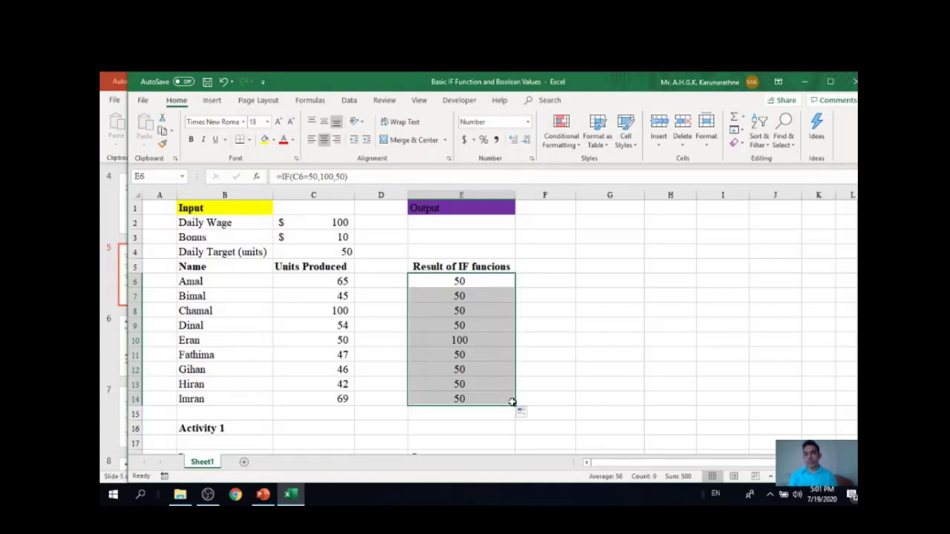
left_click(462, 340)
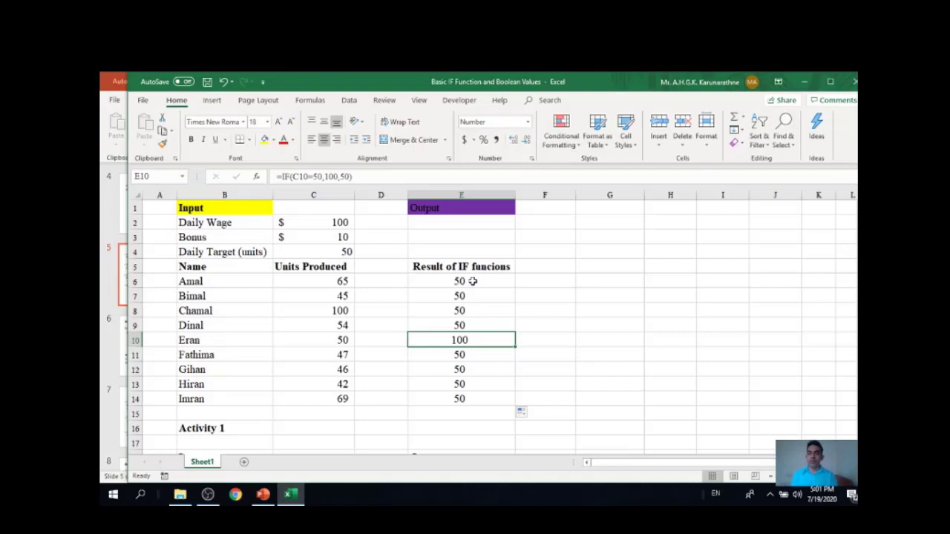
left_click_drag(473, 281, 430, 325)
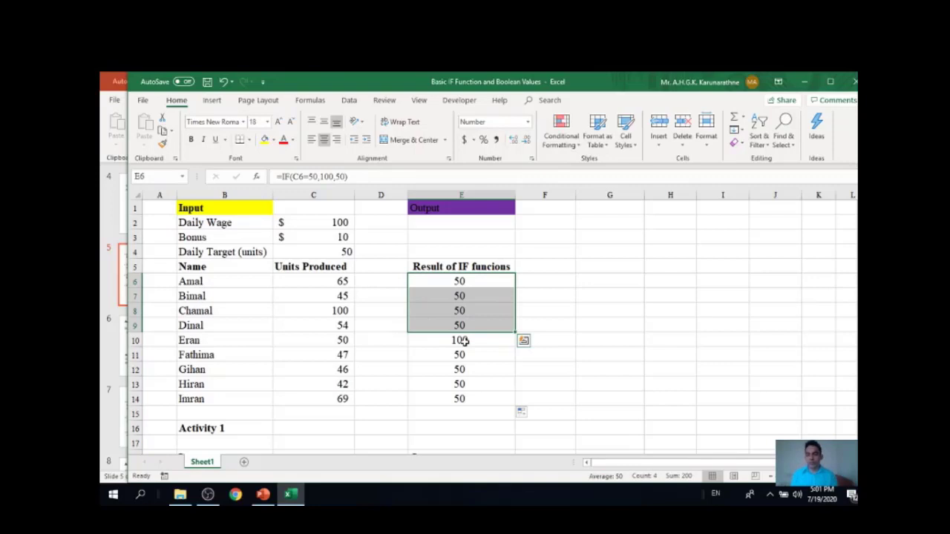
Clear all the IF results from E6 through E14
left_click_drag(462, 282, 459, 397)
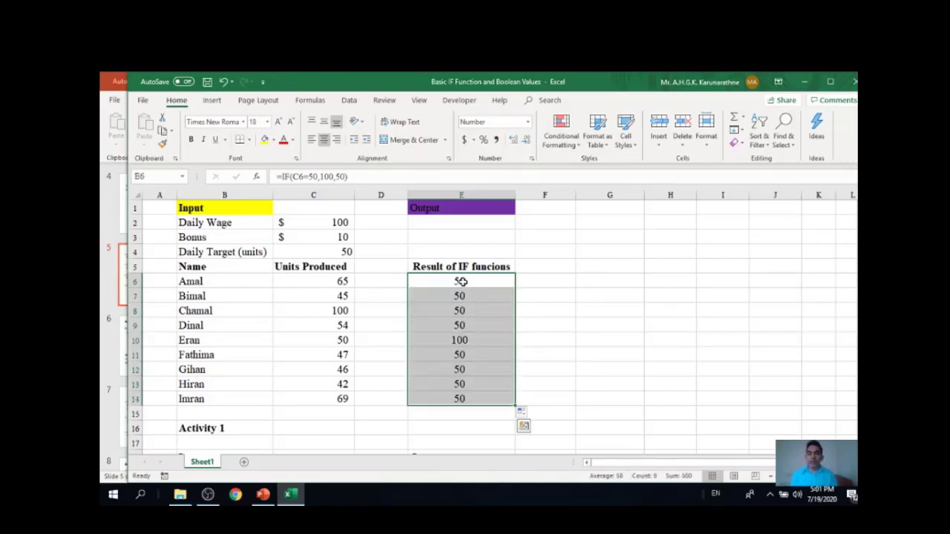
key("BackSpace")
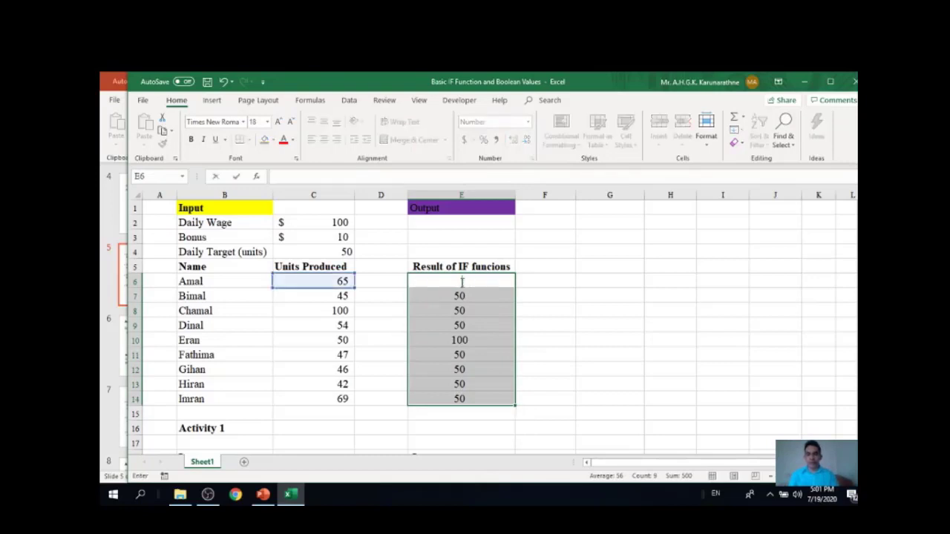
left_click(519, 302)
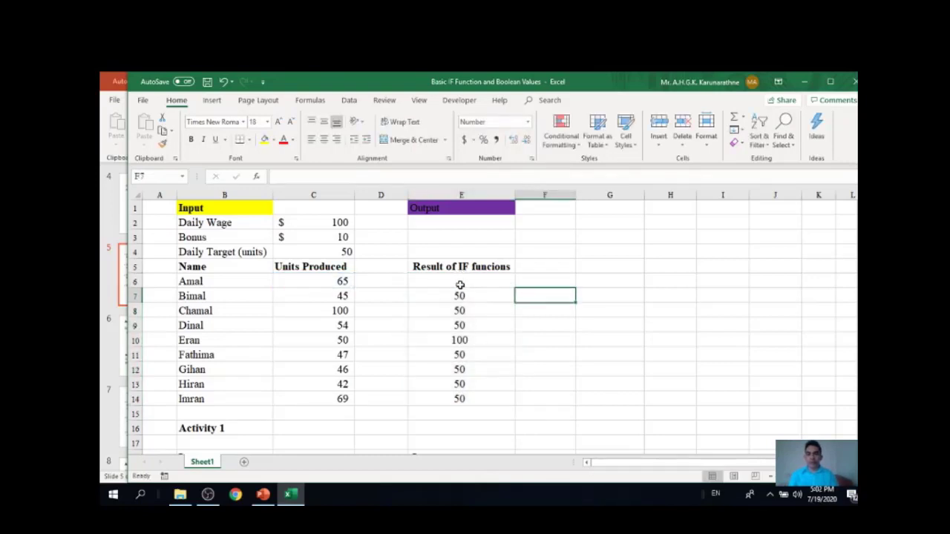
left_click_drag(460, 285, 462, 407)
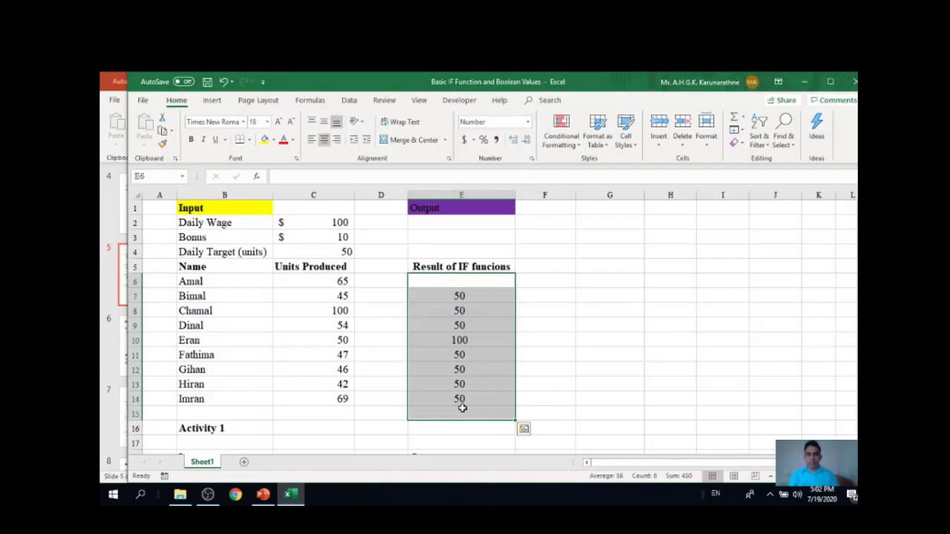
key("BackSpace")
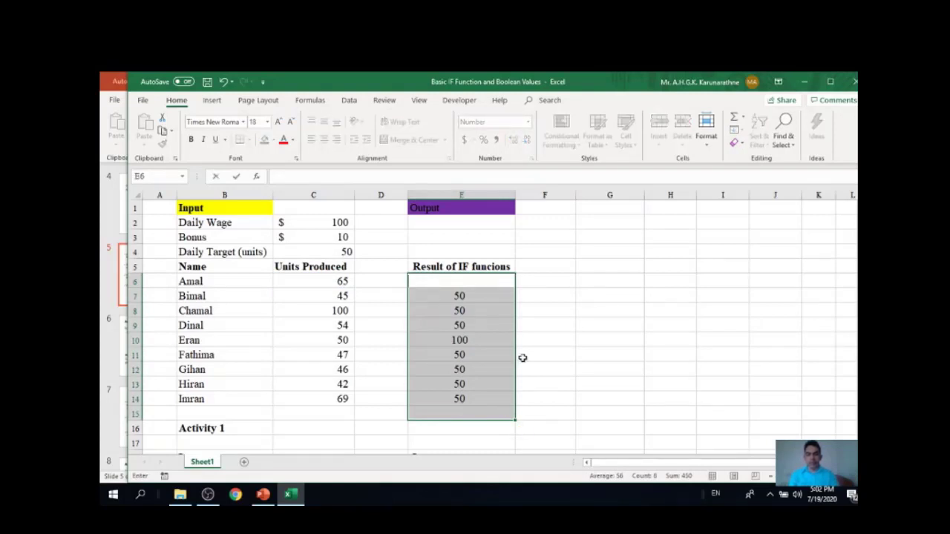
left_click(560, 348)
left_click_drag(472, 279, 482, 403)
key("Delete")
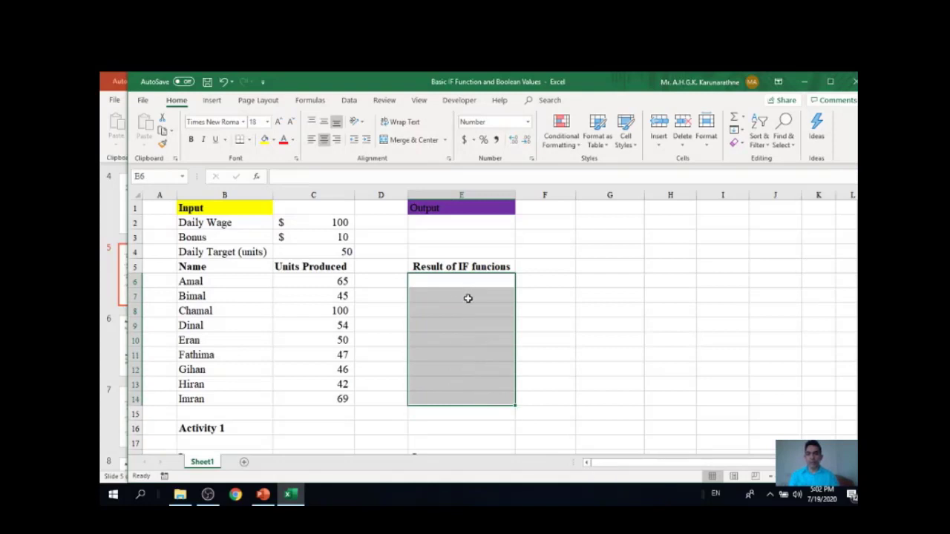
left_click(453, 280)
type("=")
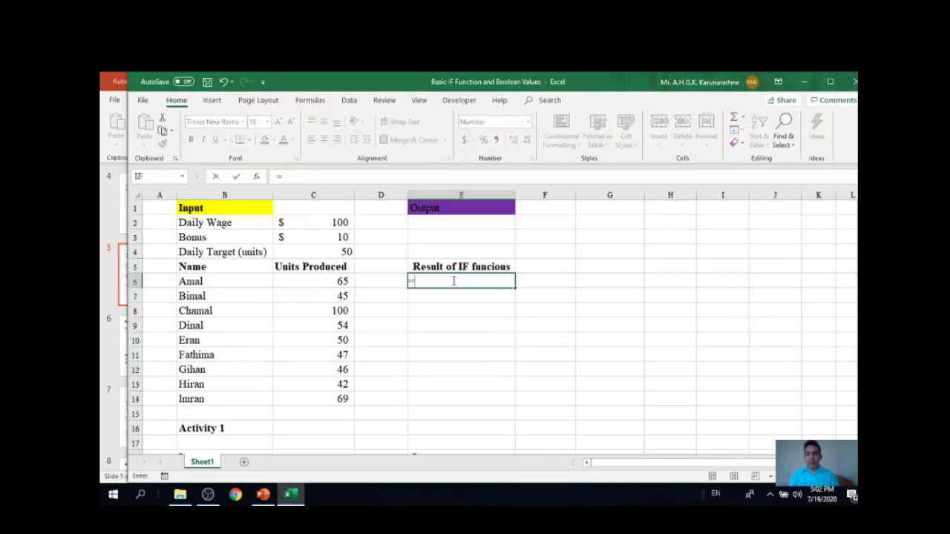
type("if")
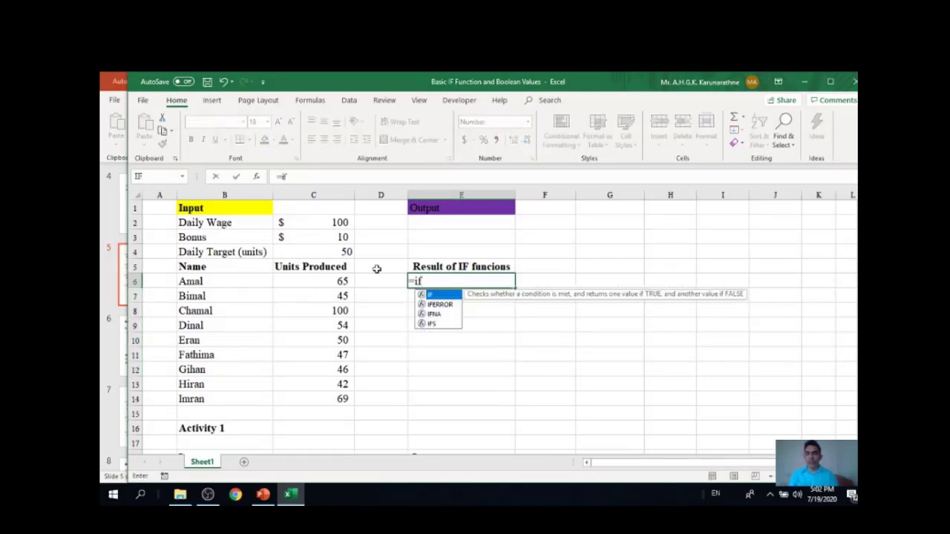
left_click(334, 281)
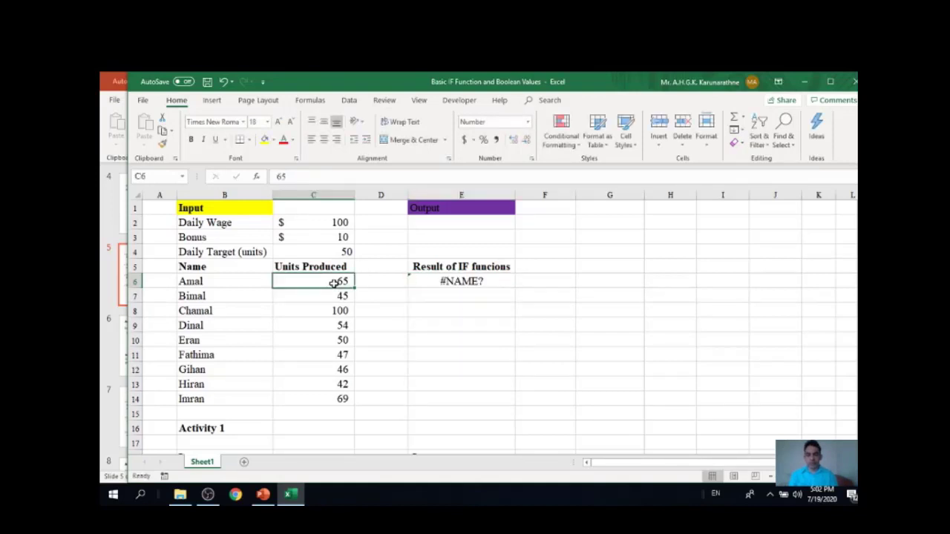
Replace the E6 entry with an IF formula whose logical test is C6>=$C$4, locking the daily target as an absolute reference
left_click(453, 281)
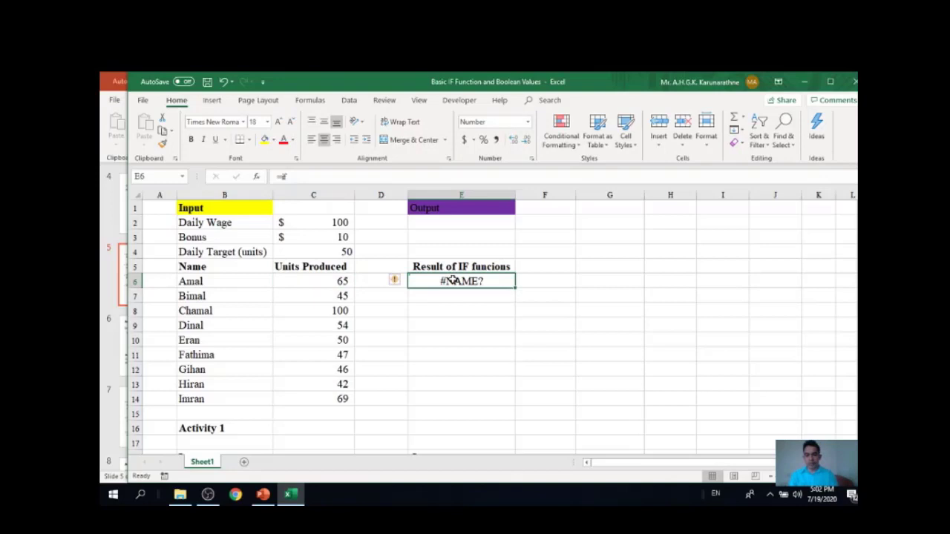
key("BackSpace")
type("=if(")
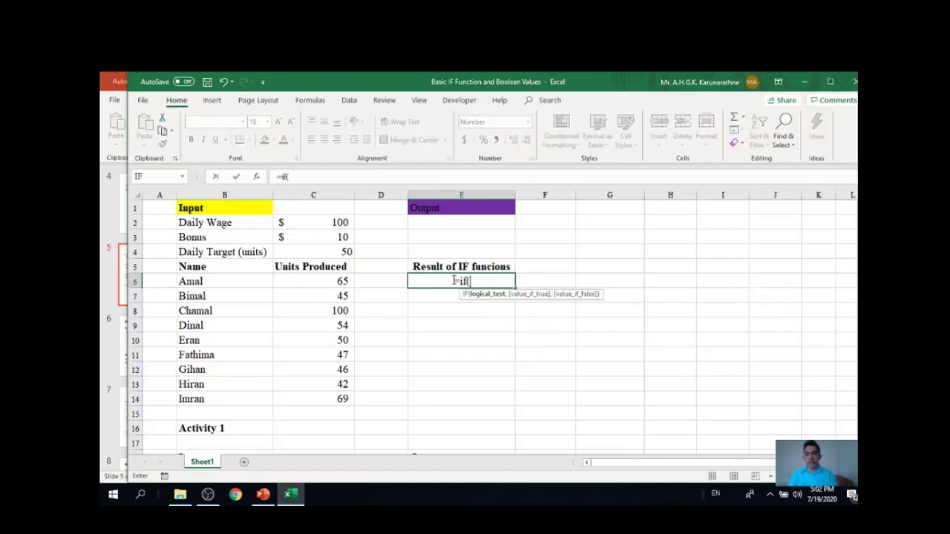
left_click(339, 281)
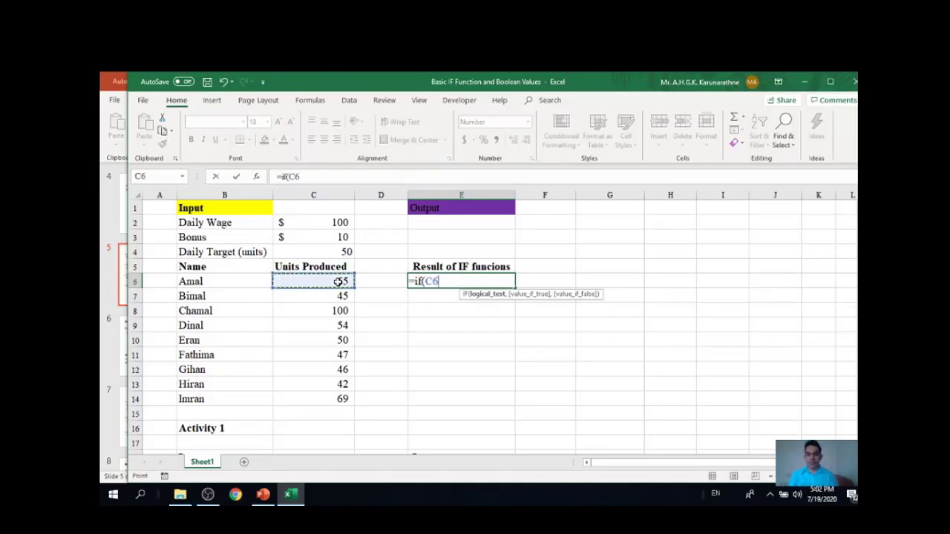
type(">=")
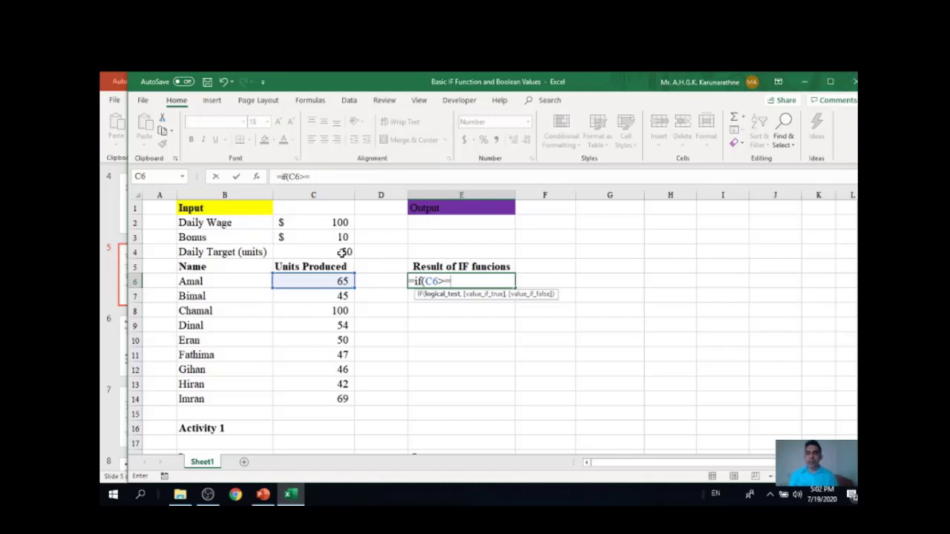
left_click(342, 253)
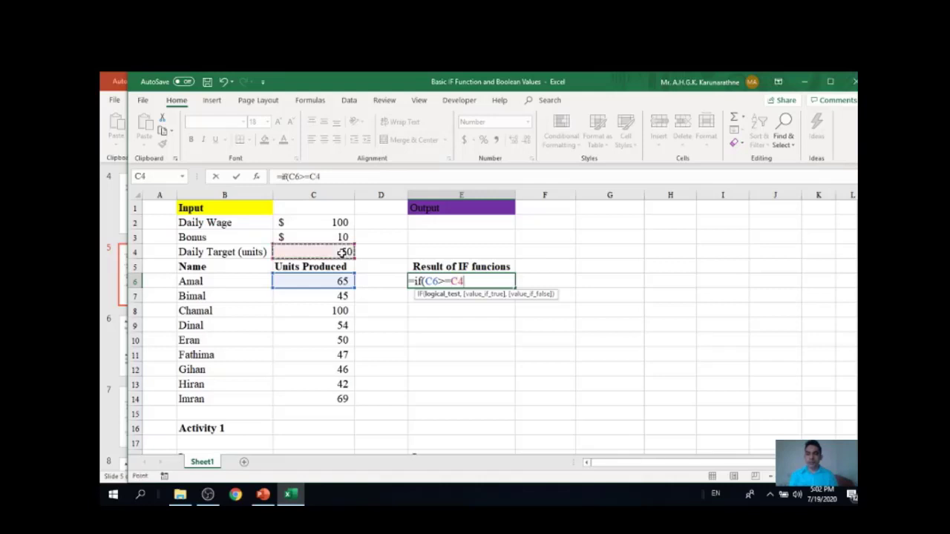
key("F4")
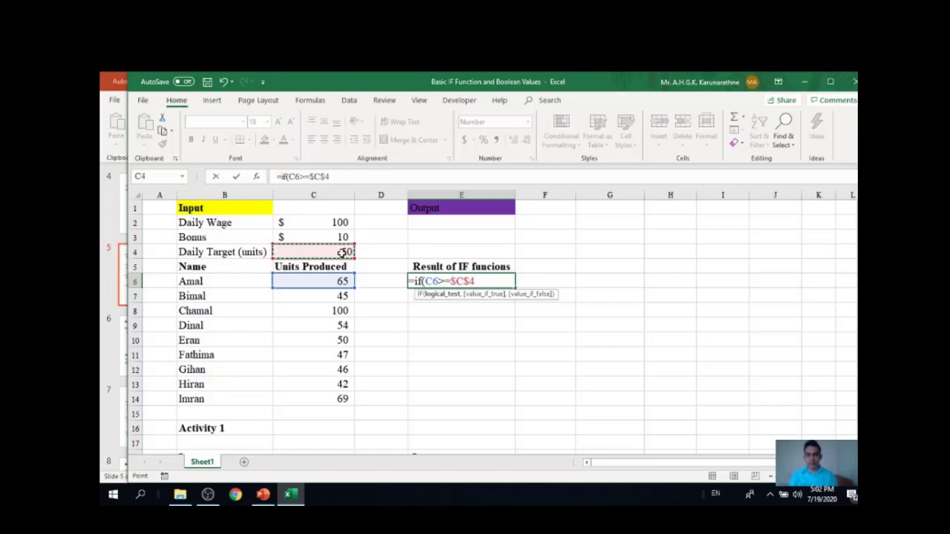
Use the absolute bonus reference $C$3 as value-if-true and 0 as value-if-false, completing =IF(C6>=$C$4,$C$3,0) in E6
type(",")
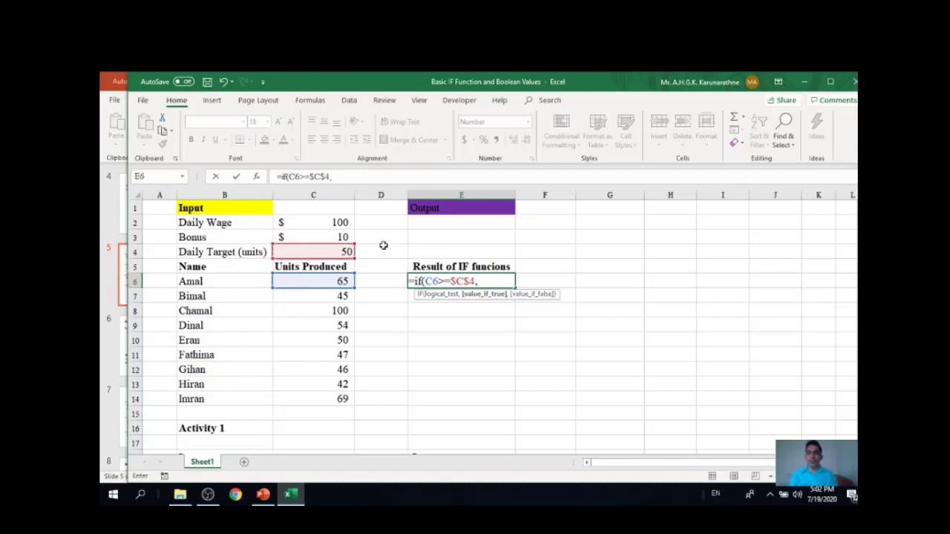
left_click(342, 237)
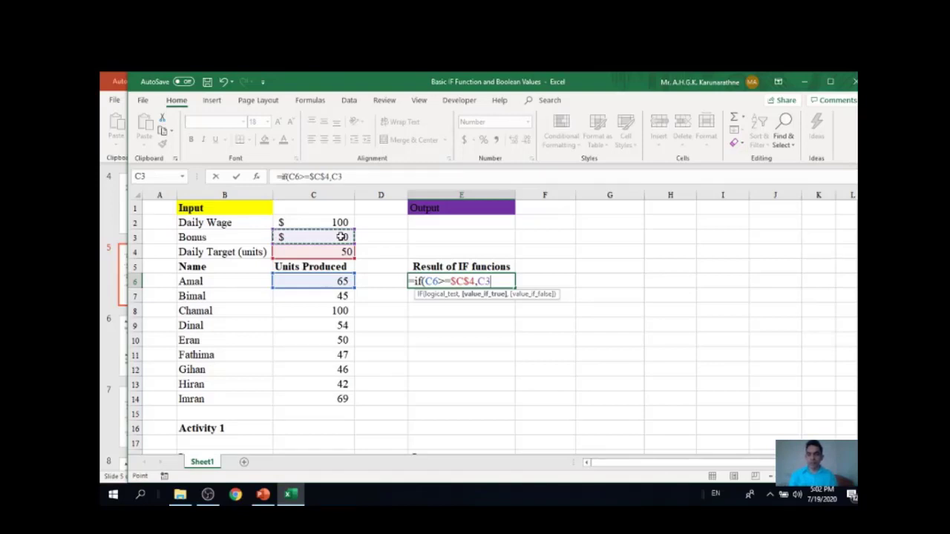
key("F4")
type(",")
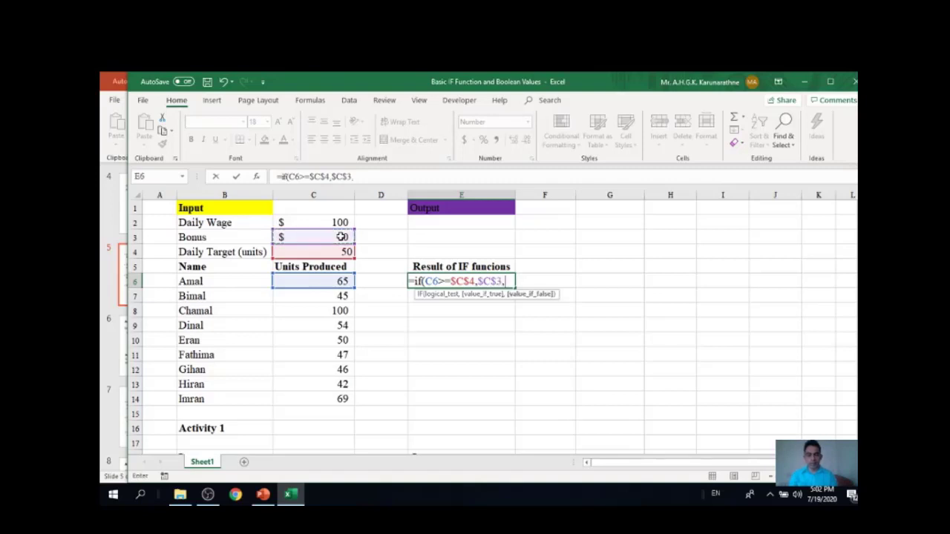
type("0")
key("Return")
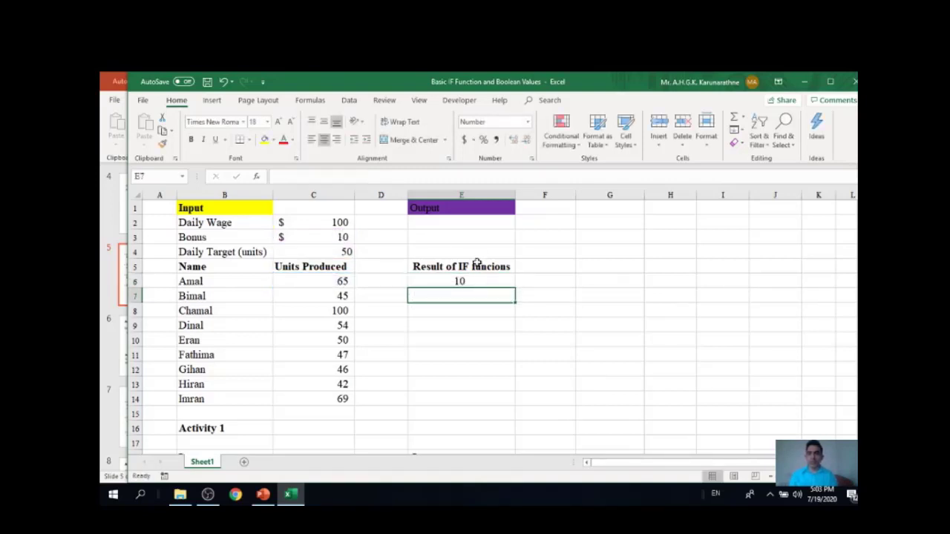
Fill the bonus IF formula from E6 down to E14 and inspect the formulas in E6, E7 and E8
left_click(462, 282)
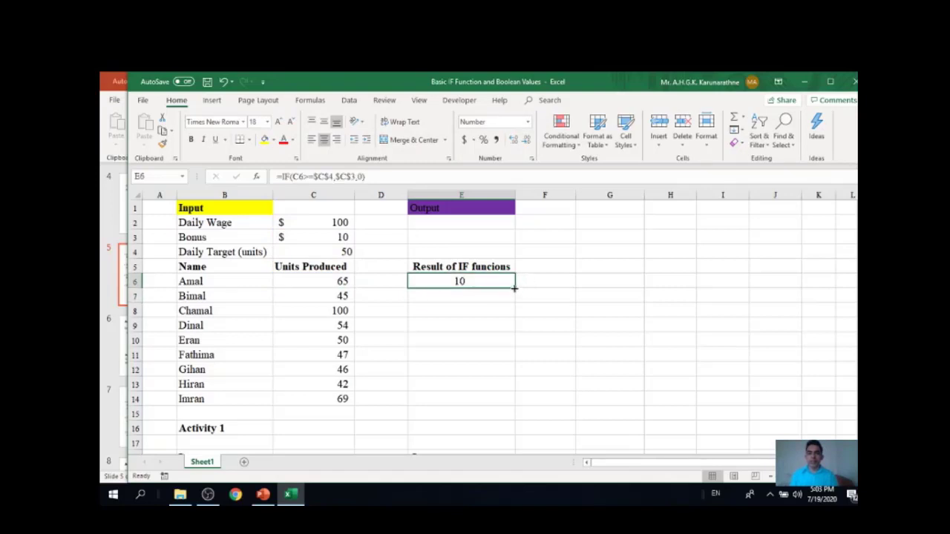
left_click_drag(515, 288, 504, 403)
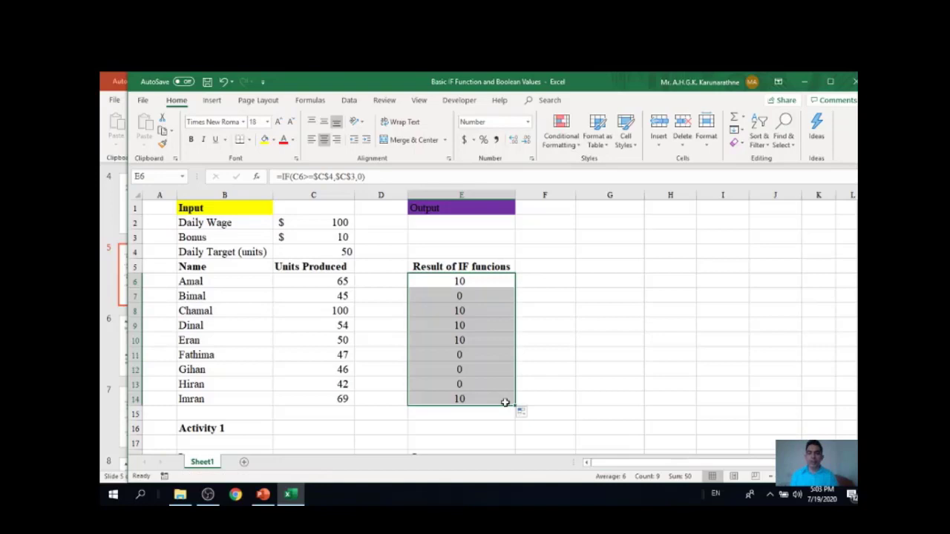
left_click(473, 280)
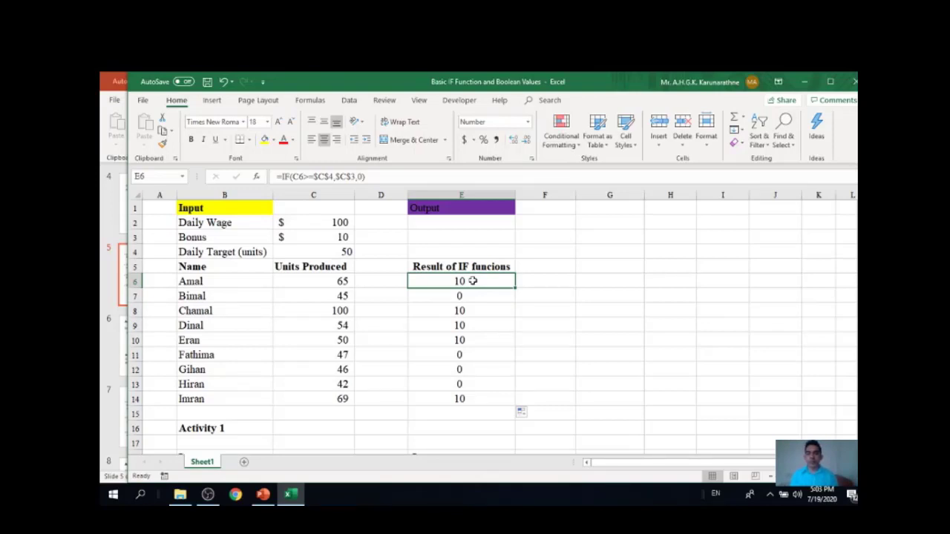
left_click(471, 295)
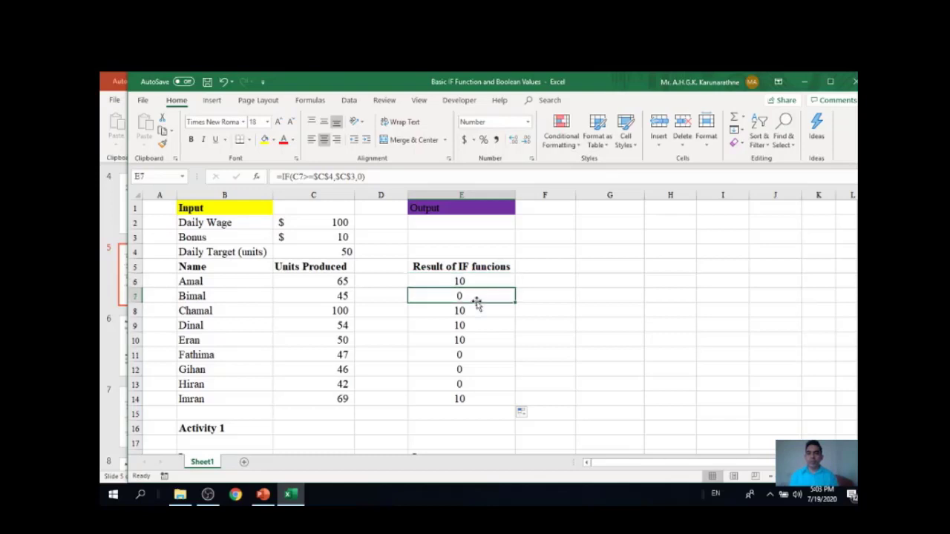
left_click(475, 313)
left_click(471, 280)
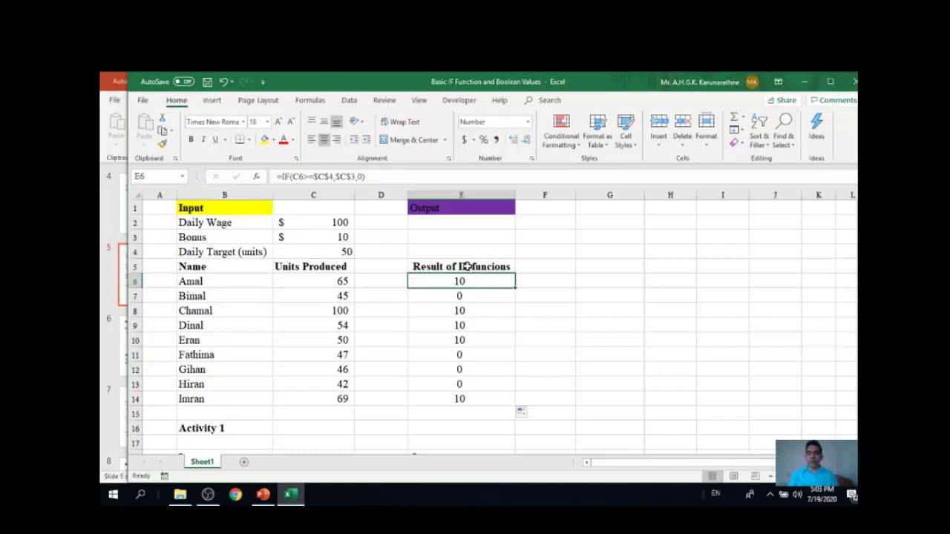
left_click(466, 267)
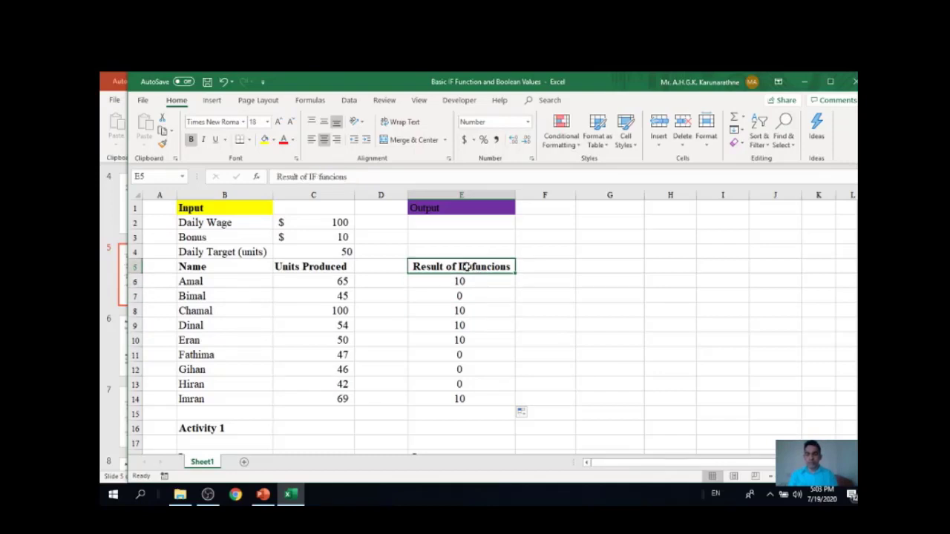
Change the E5 heading to Bonus, then add a Gross Salary heading in F5 with its column fitted to the text
type("Bonus")
left_click(594, 257)
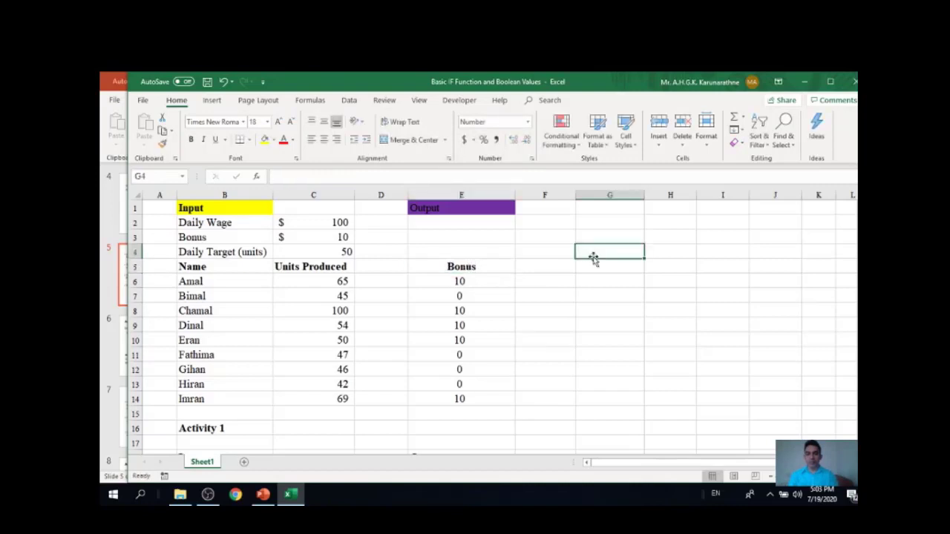
left_click(522, 268)
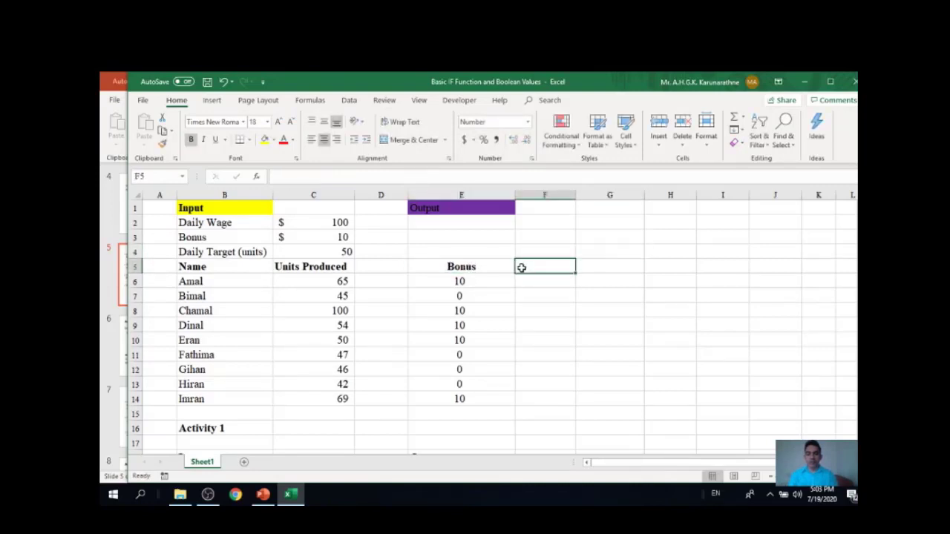
type("Gro")
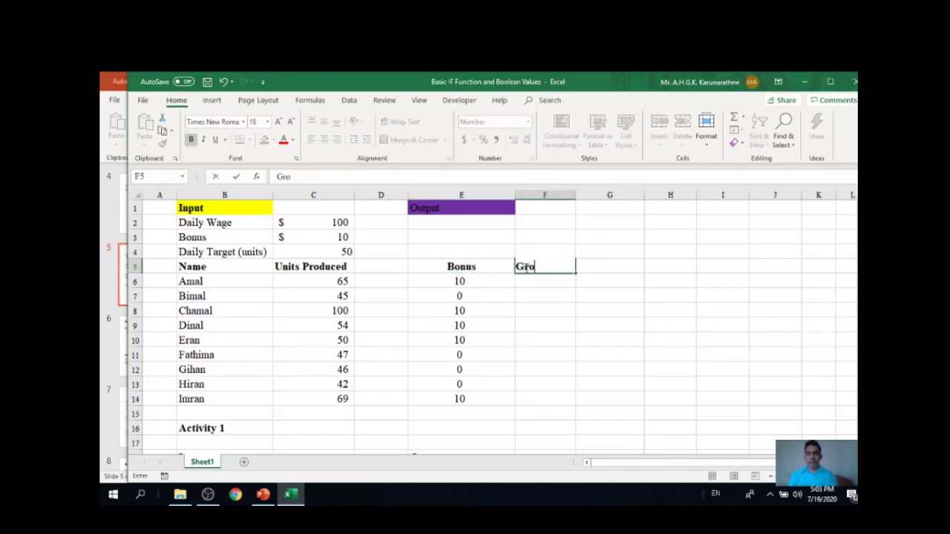
type("ss Salary")
left_click(662, 293)
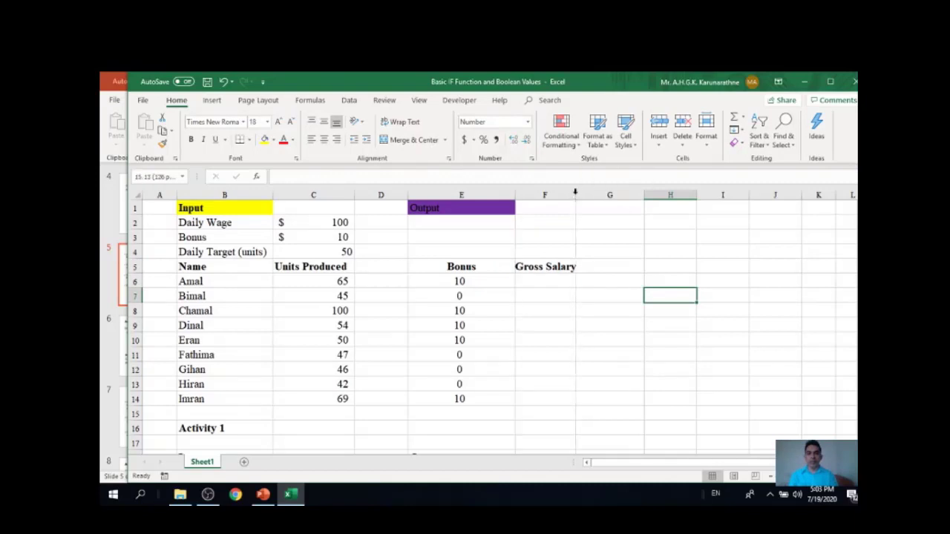
double_click(575, 195)
Calculate gross salary in F6 with =E6+$C$2 and fill the formula down to F14
left_click(552, 280)
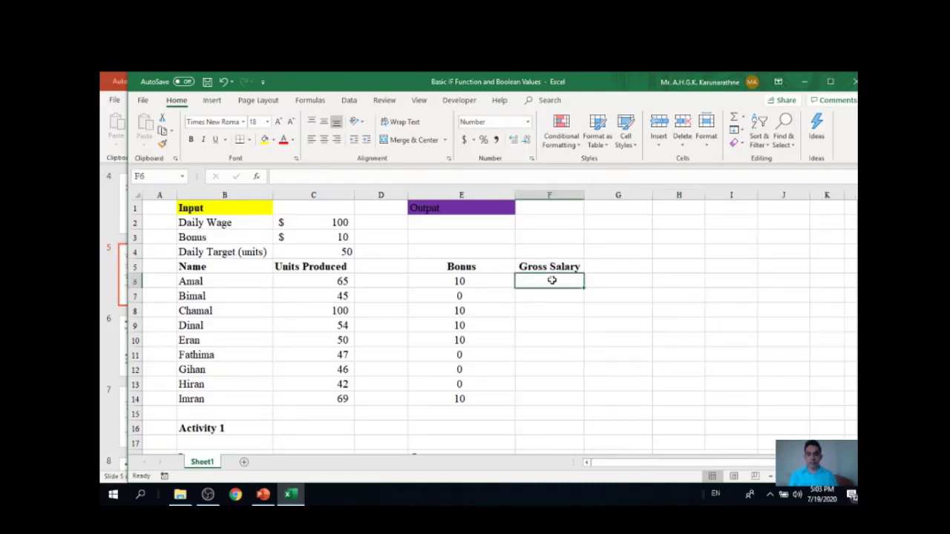
type("=")
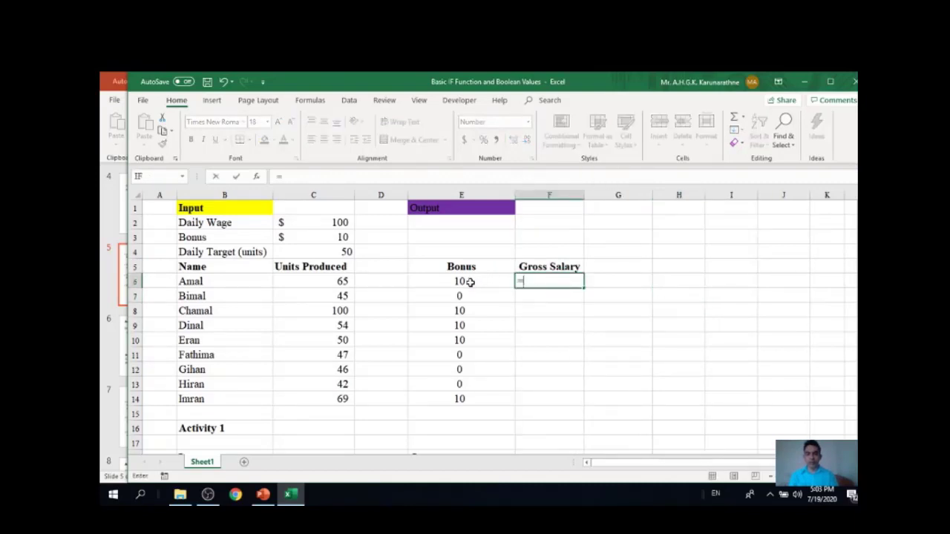
left_click(470, 282)
type("+")
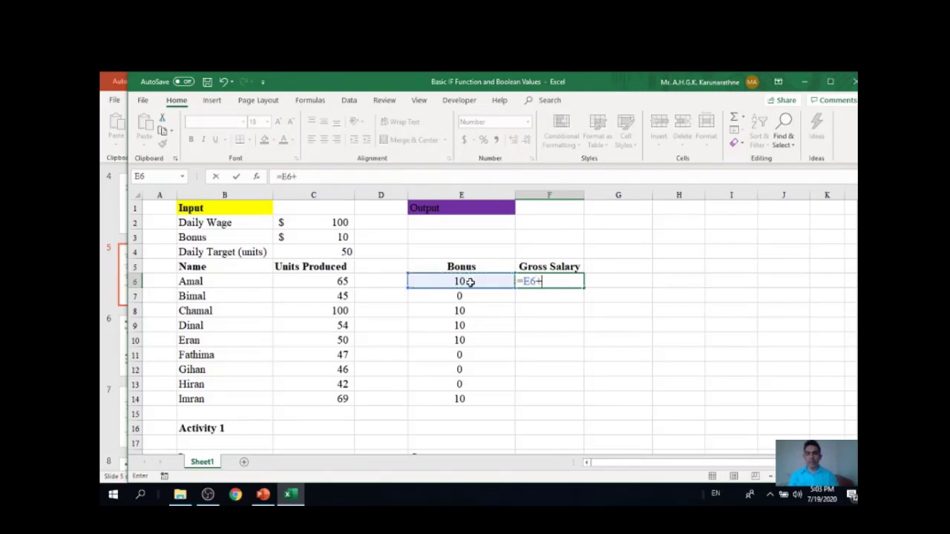
left_click(317, 224)
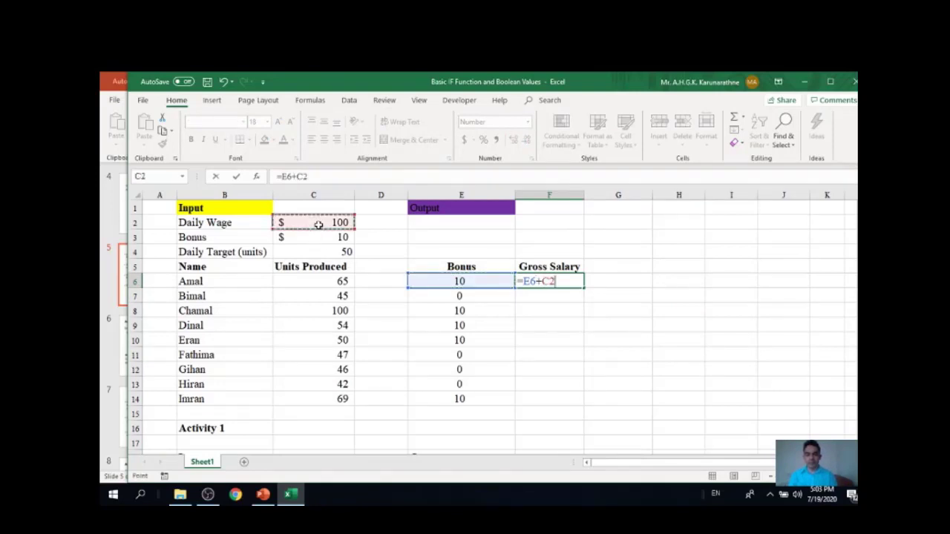
key("F4")
key("ctrl+Return")
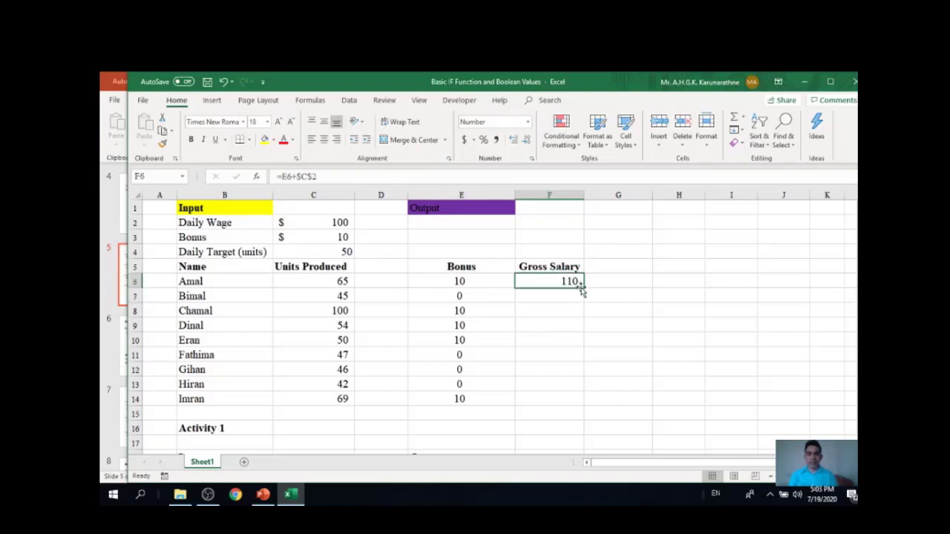
left_click_drag(584, 288, 587, 411)
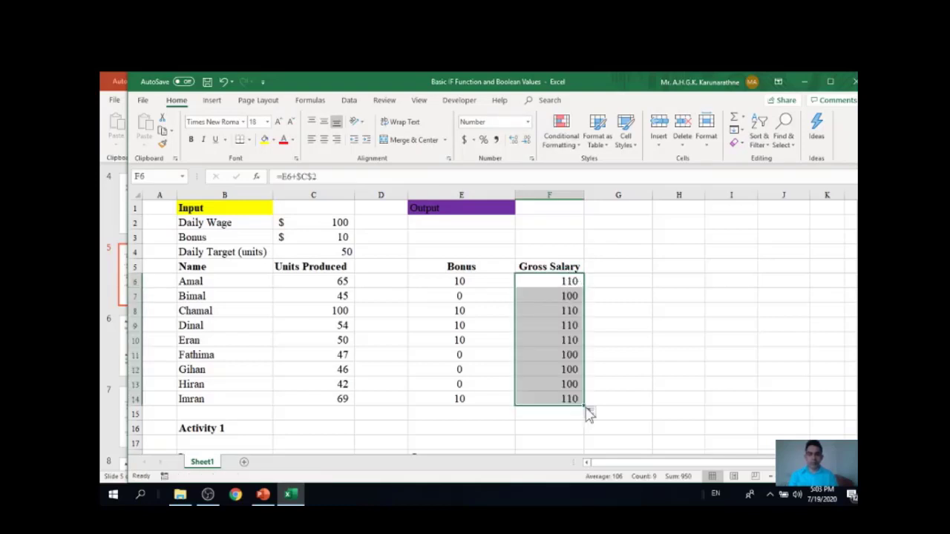
Add the bold heading "Gross Salary with if function" in G5 and widen column G to fit it
left_click(616, 269)
key("ctrl+b")
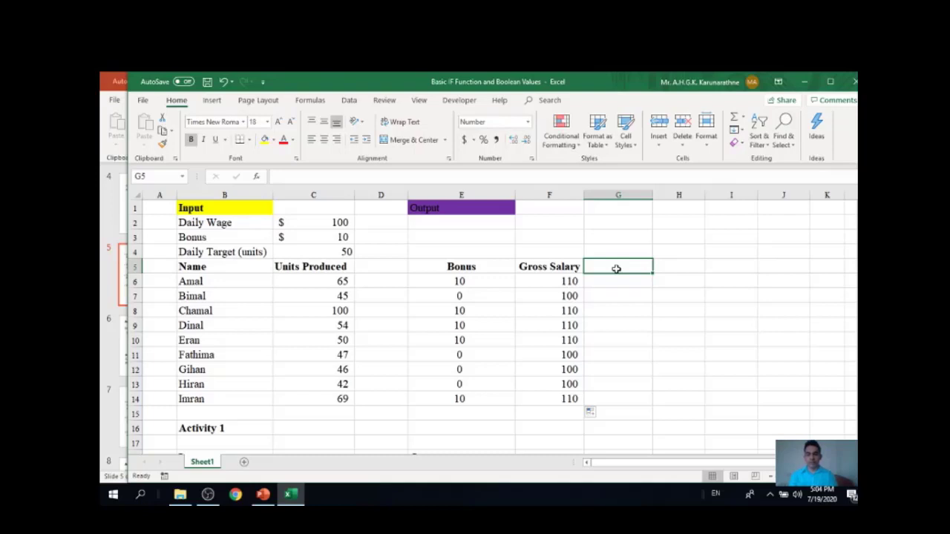
type("Gross Salary with if function")
key("Return")
left_click_drag(650, 197, 732, 197)
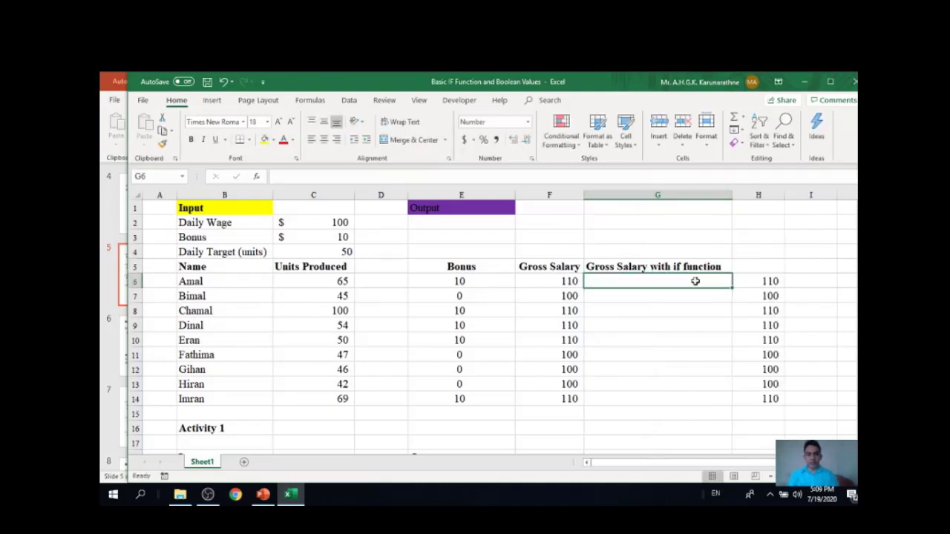
Start an IF formula in G6 with the logical test C6>=$C$4, locking the daily target as an absolute reference
type("=")
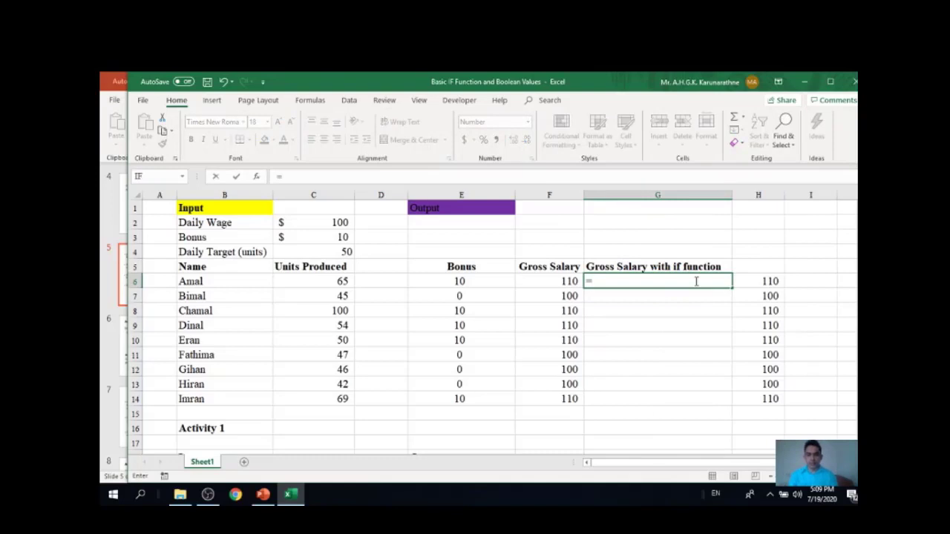
type("if(")
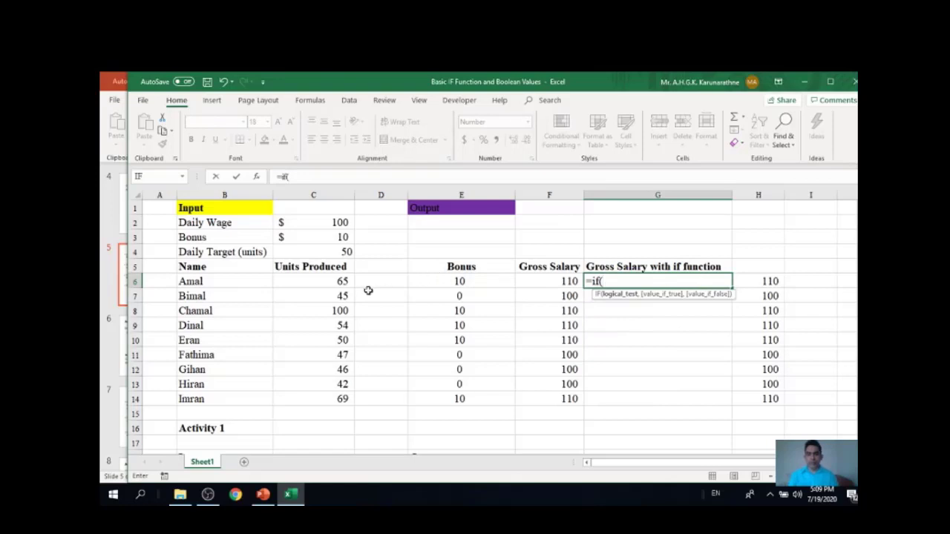
left_click(329, 277)
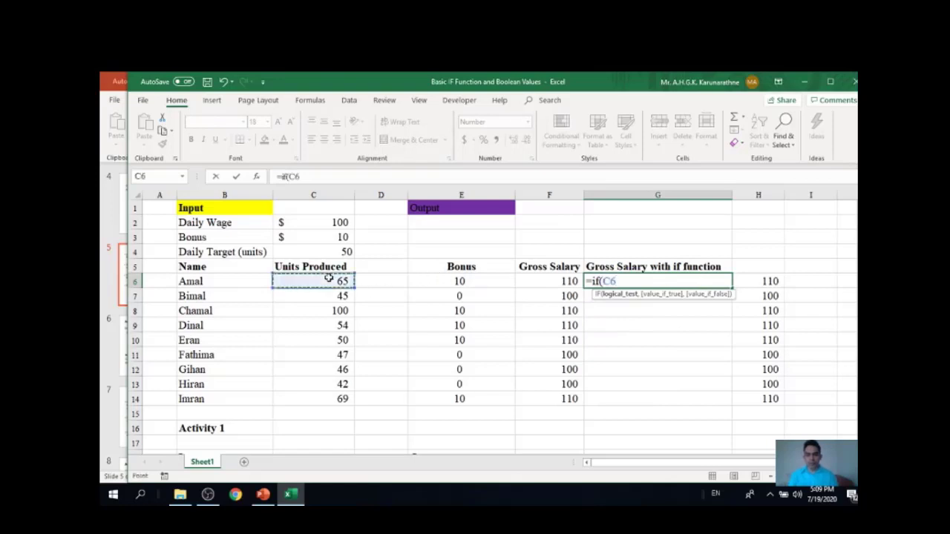
type(">=")
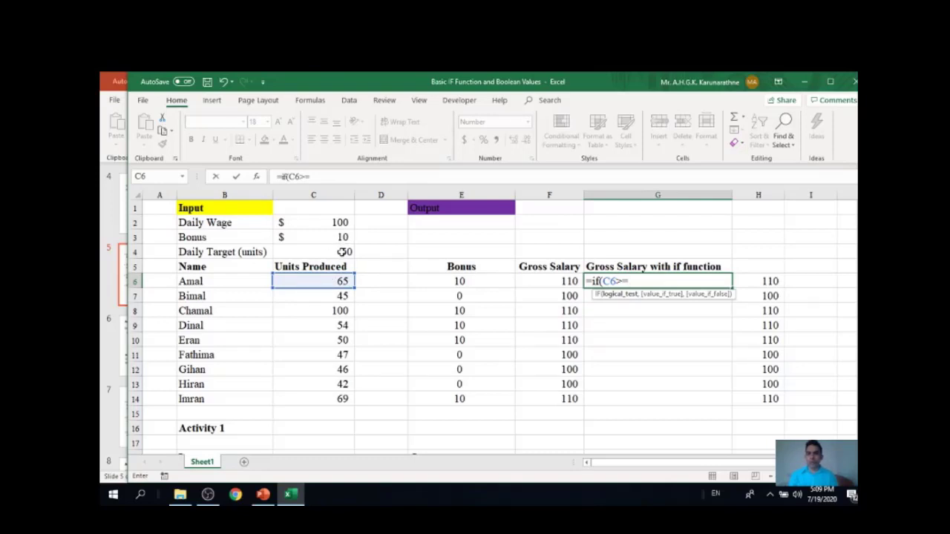
left_click(344, 252)
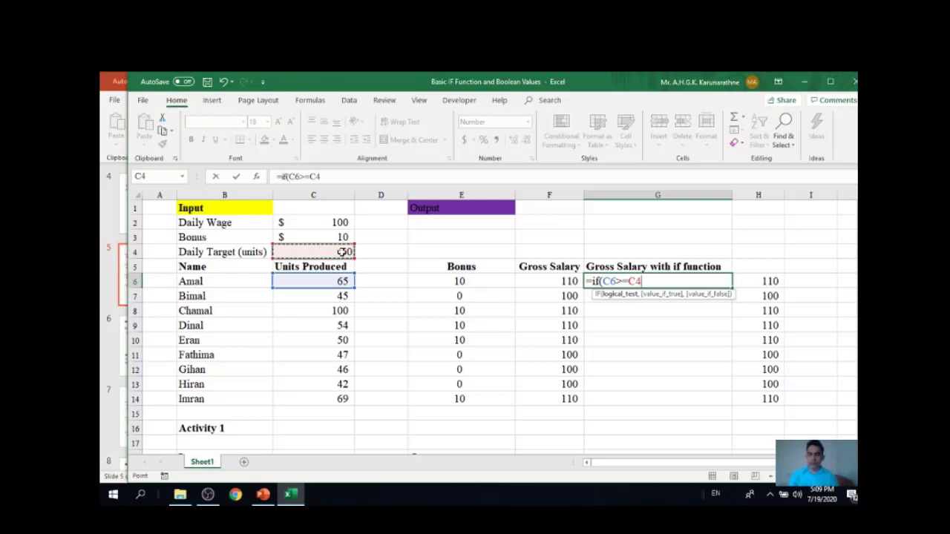
key("F4")
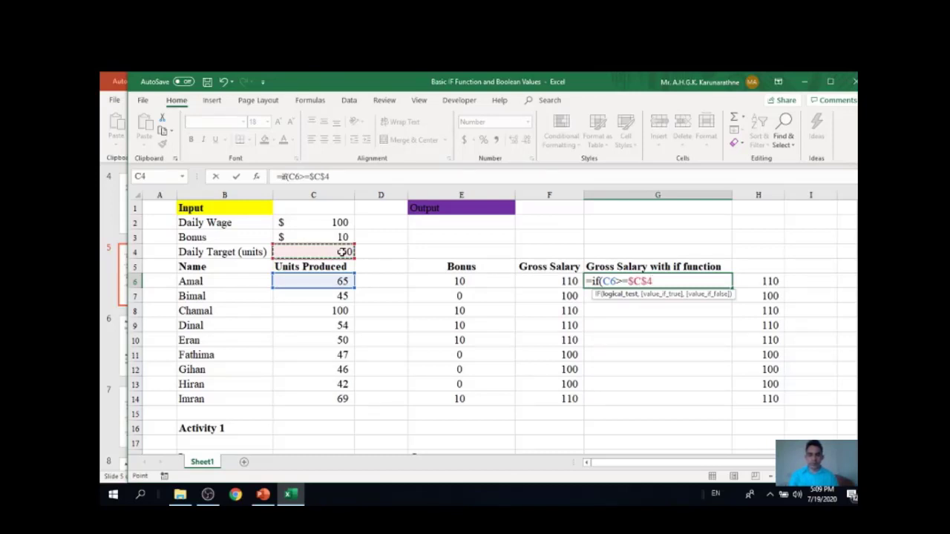
type(",")
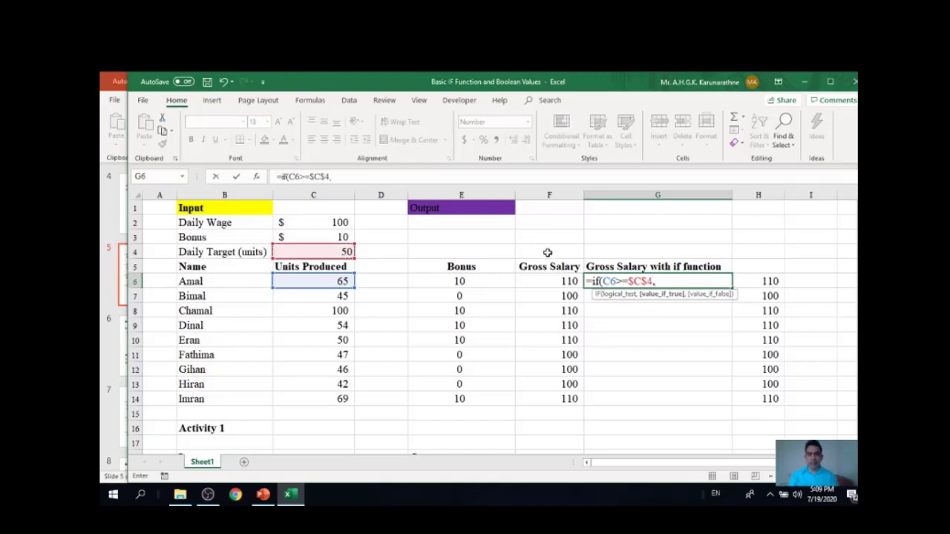
Set the G6 formula's value-if-true to $C$2+$C$3, adding the daily wage and bonus as absolute references
left_click(338, 224)
key("F4")
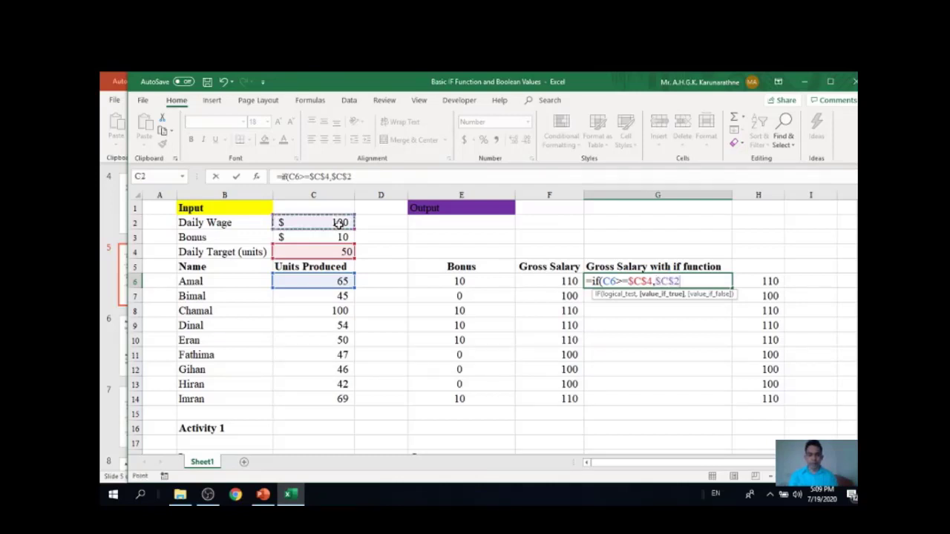
type("+")
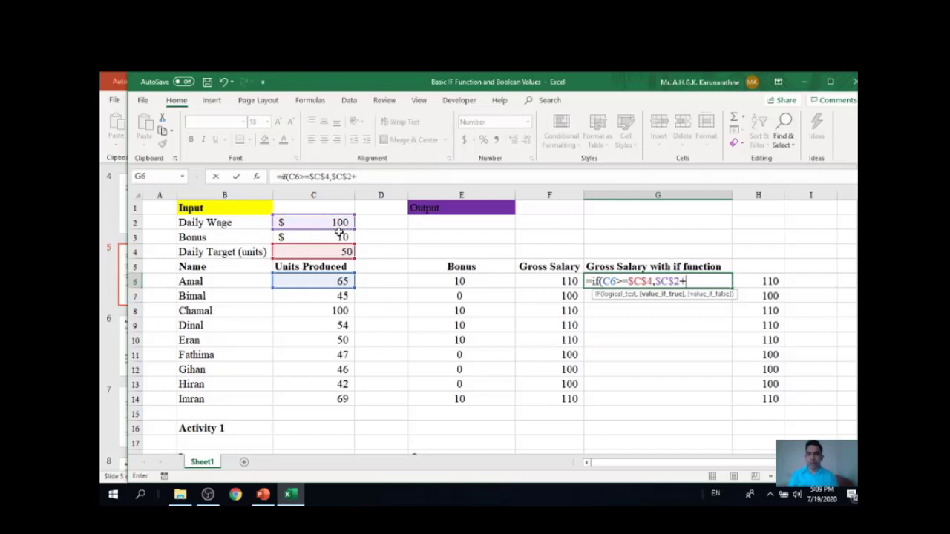
left_click(339, 236)
key("F4")
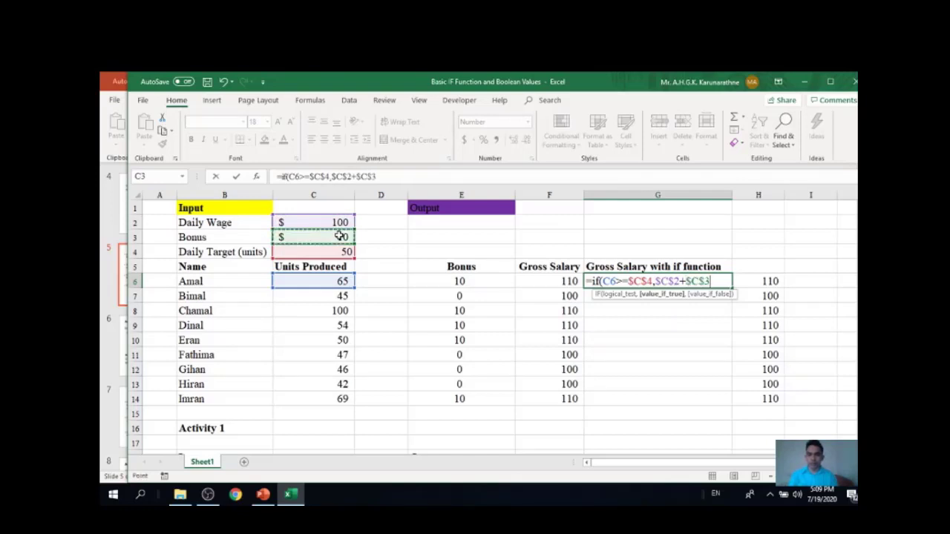
type(",")
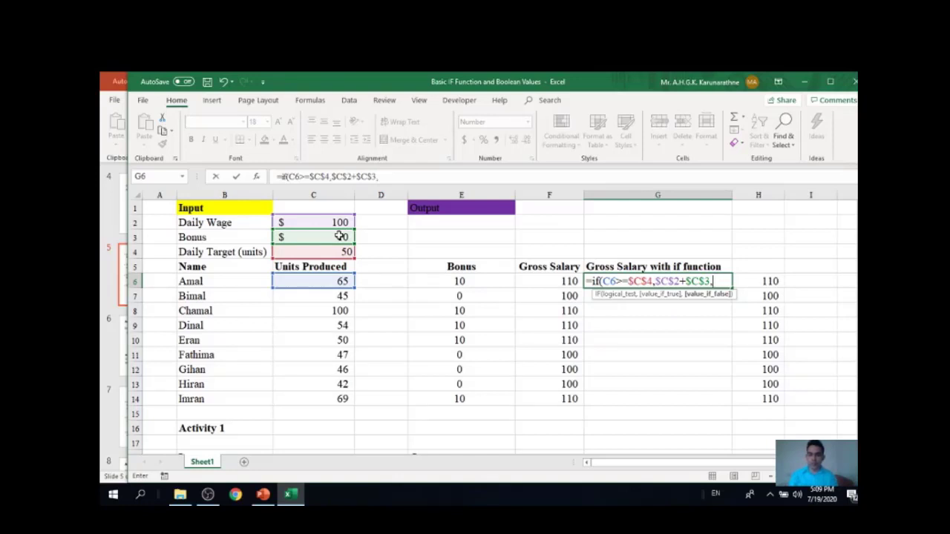
Complete the G6 formula with $C$2 as value-if-false and fill it down to G14
left_click(335, 222)
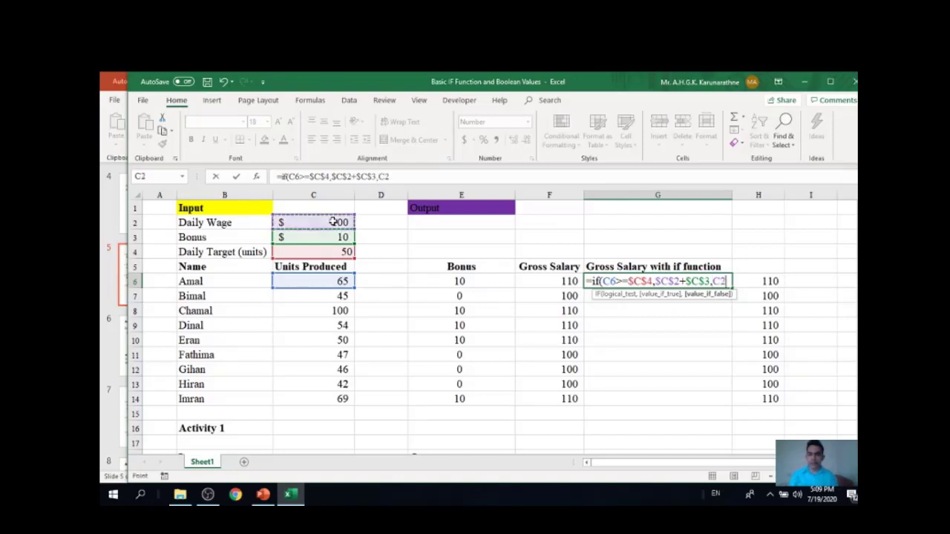
key("F4")
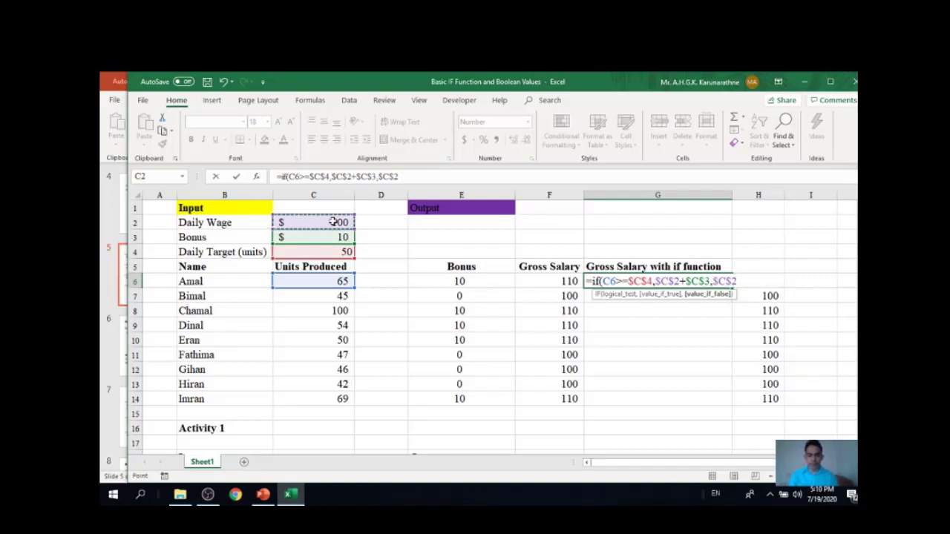
key("Return")
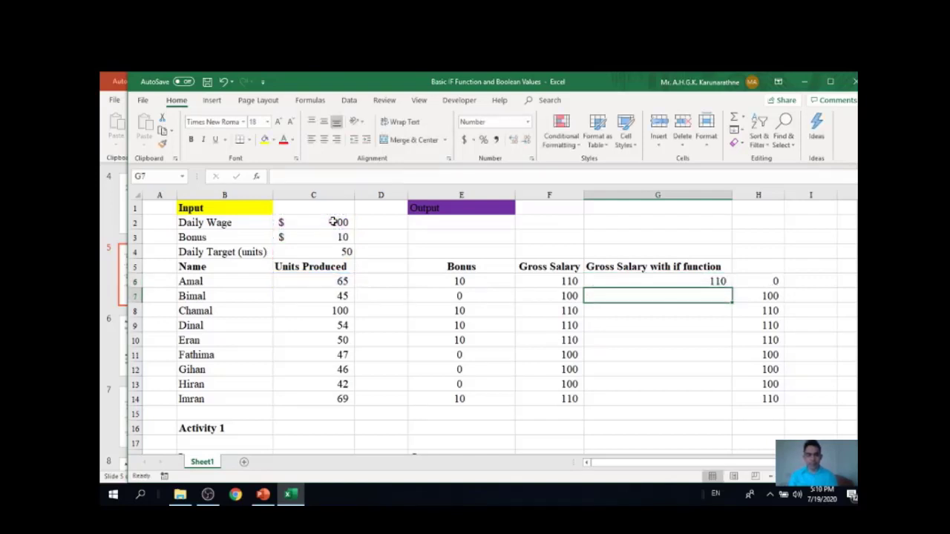
left_click(689, 282)
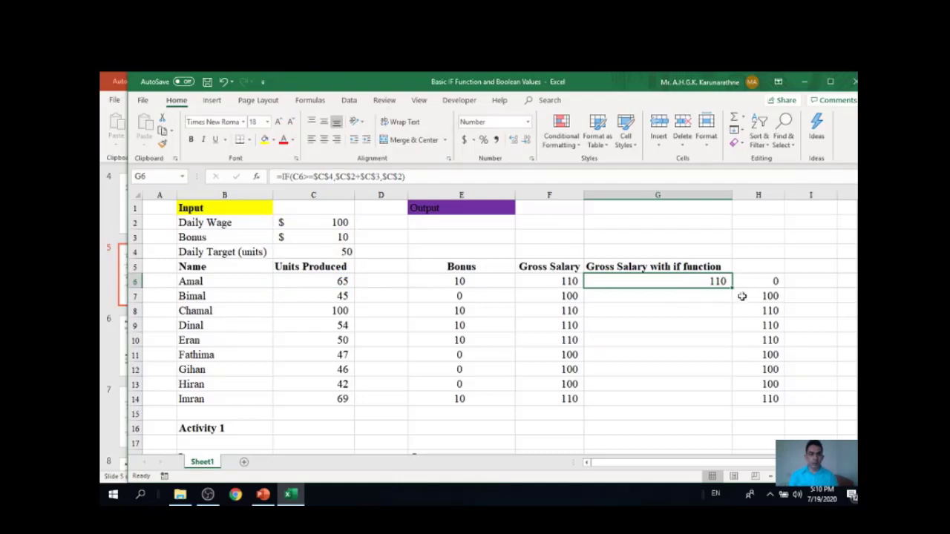
left_click_drag(731, 293, 737, 413)
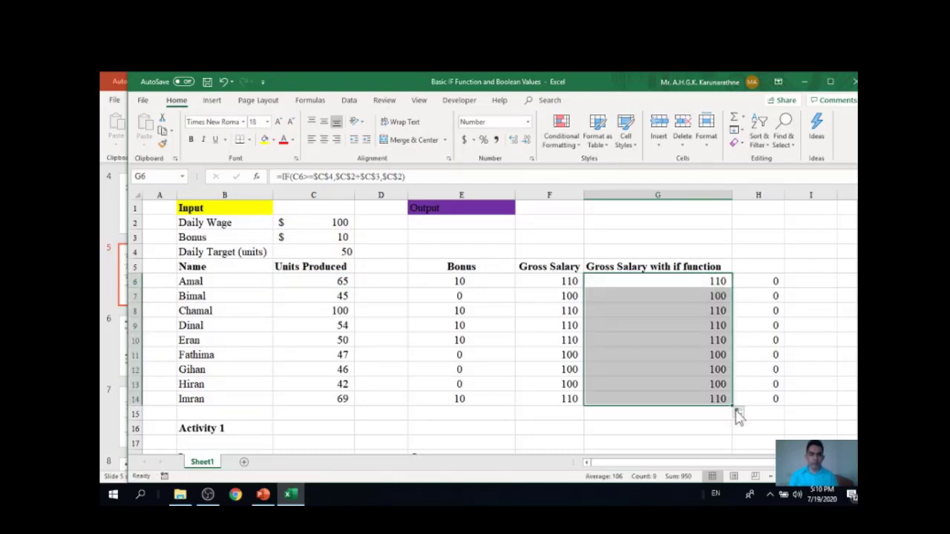
Clear the leftover difference values from H6 through H14
left_click(778, 281)
left_click_drag(778, 281, 777, 397)
key("Delete")
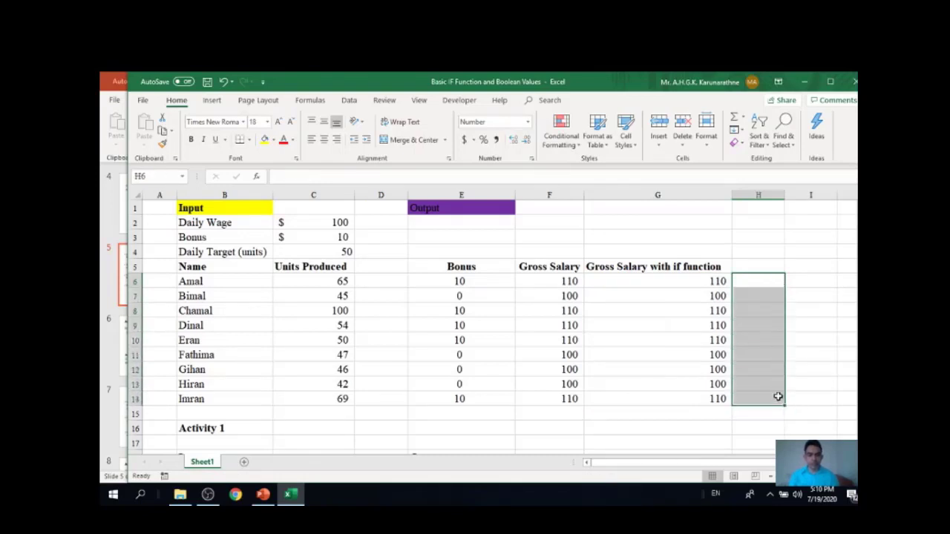
Enter =F6-G6 in H6 to compare both gross salary methods and fill it down to H14
left_click(760, 284)
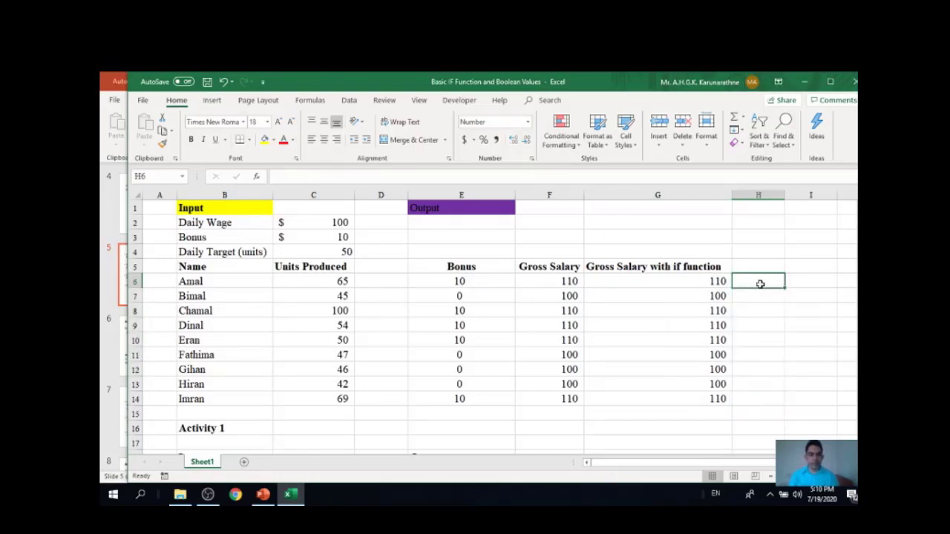
type("=")
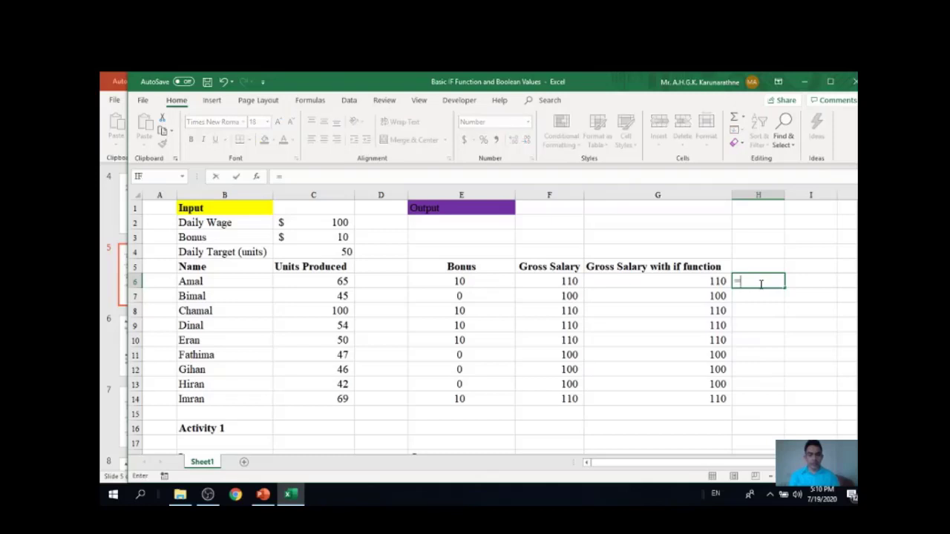
left_click(573, 281)
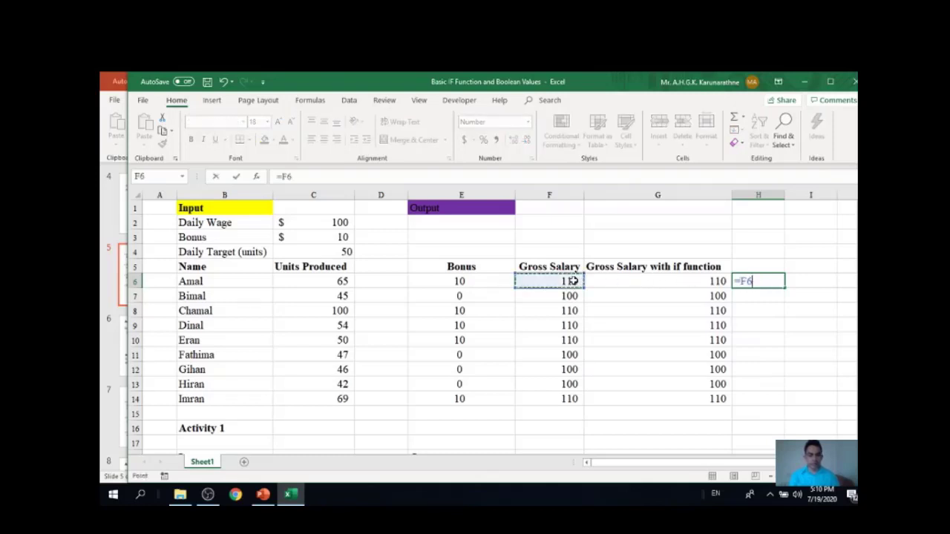
type("-")
left_click(688, 281)
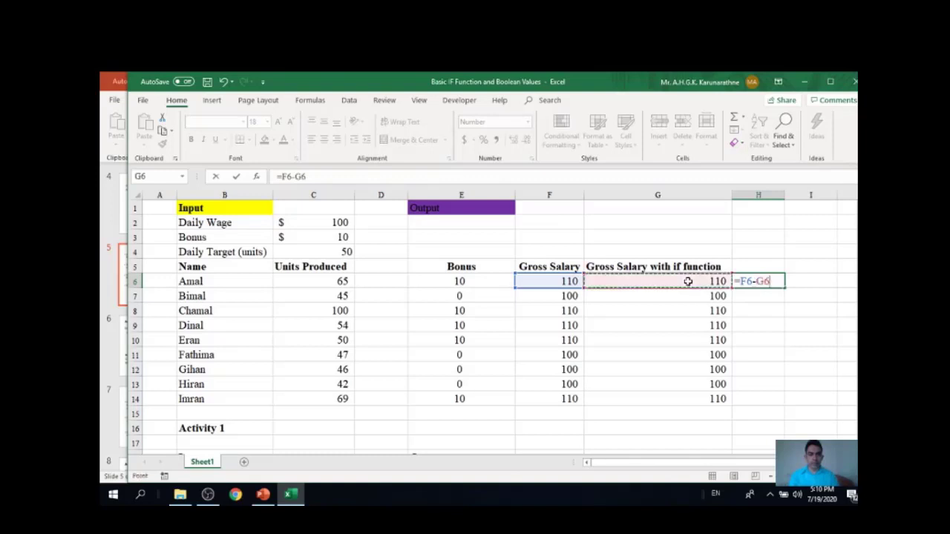
key("Return")
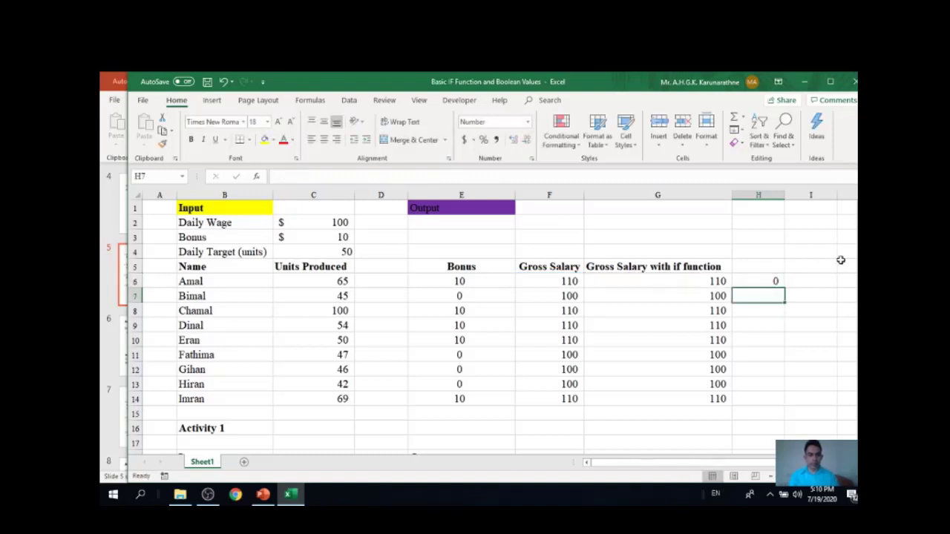
left_click(769, 282)
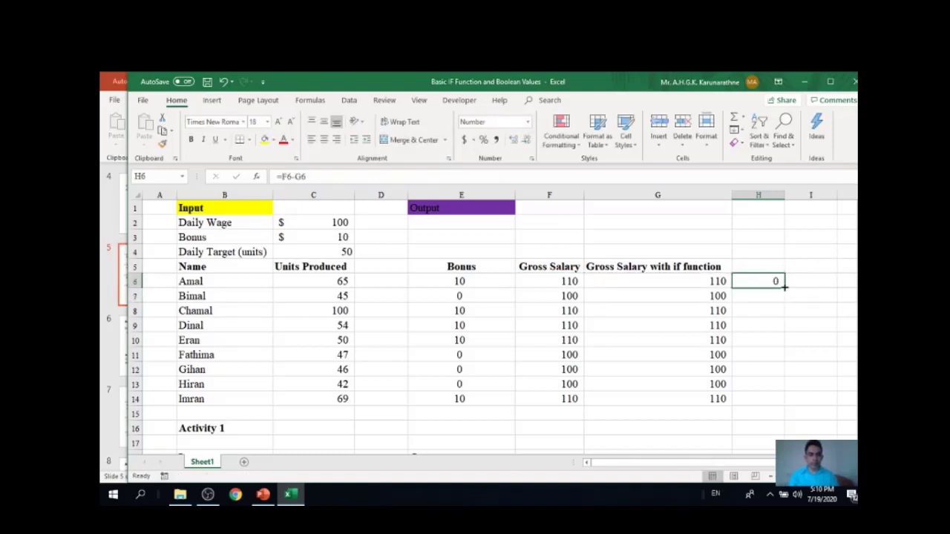
left_click_drag(785, 286, 785, 399)
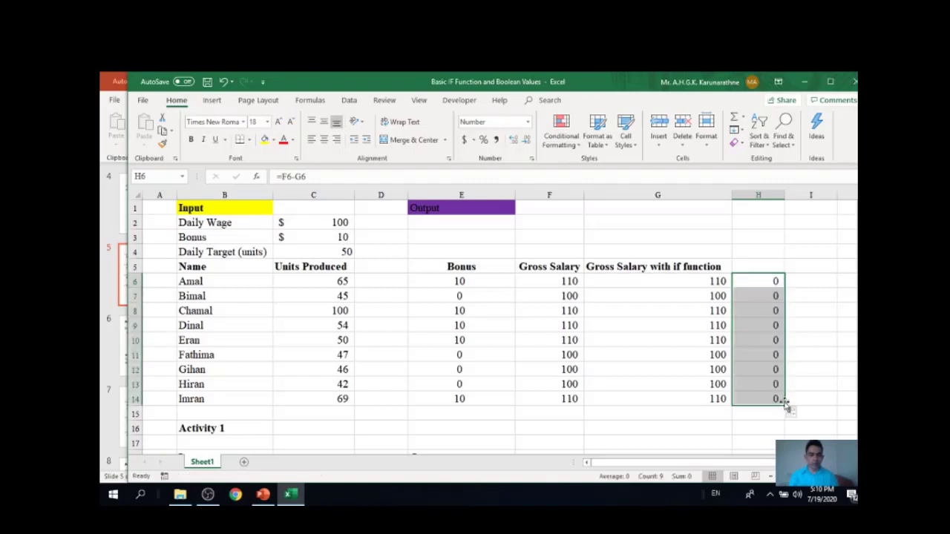
Clear the salary difference formulas from H6 through H14
left_click_drag(772, 280, 776, 398)
key("BackSpace")
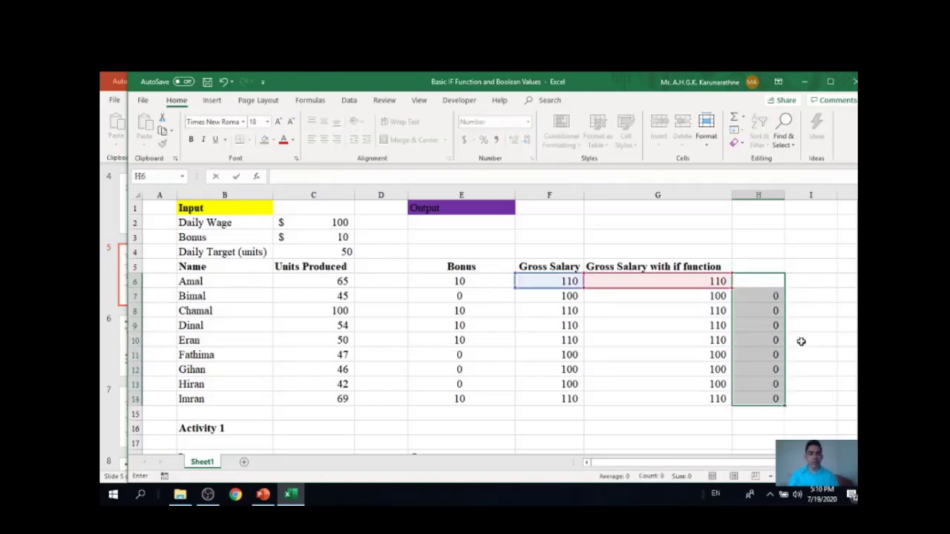
left_click(807, 291)
left_click_drag(773, 282, 773, 401)
key("Delete")
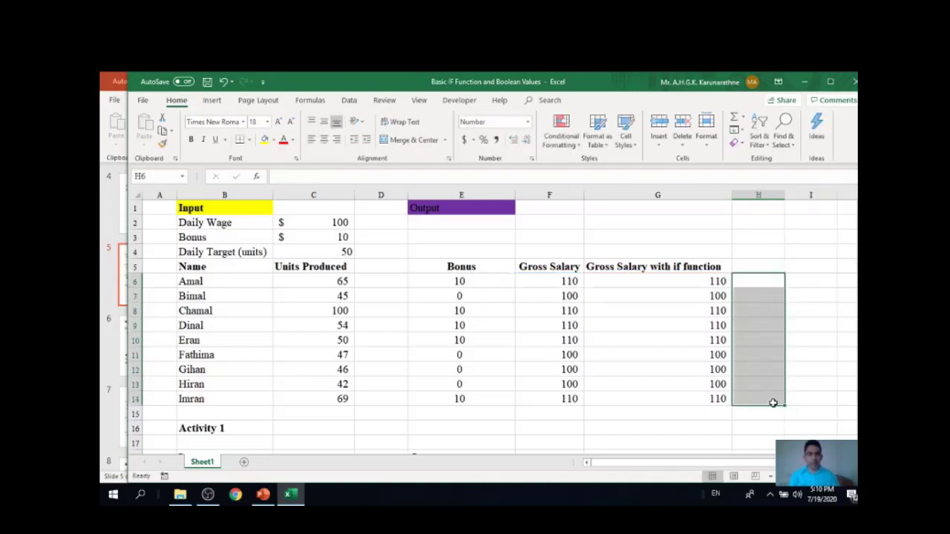
left_click(810, 309)
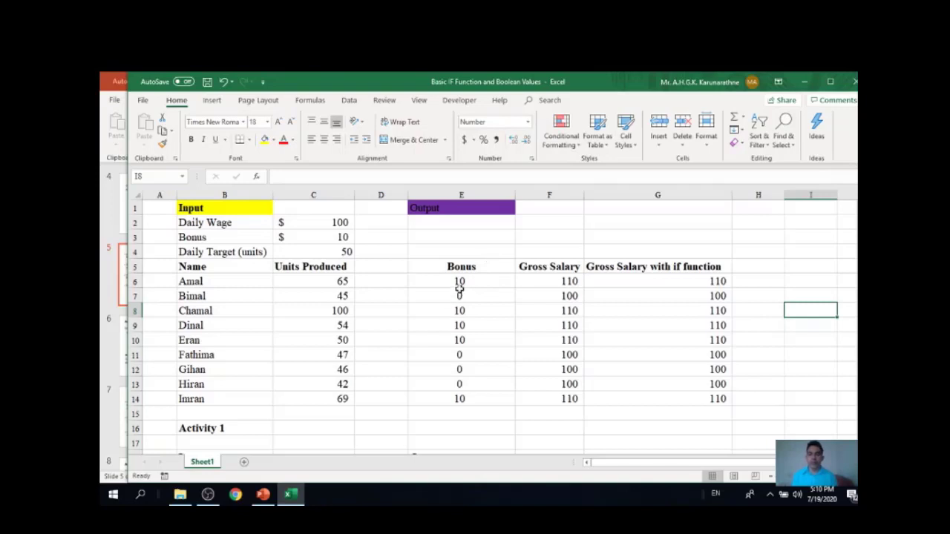
left_click(576, 281)
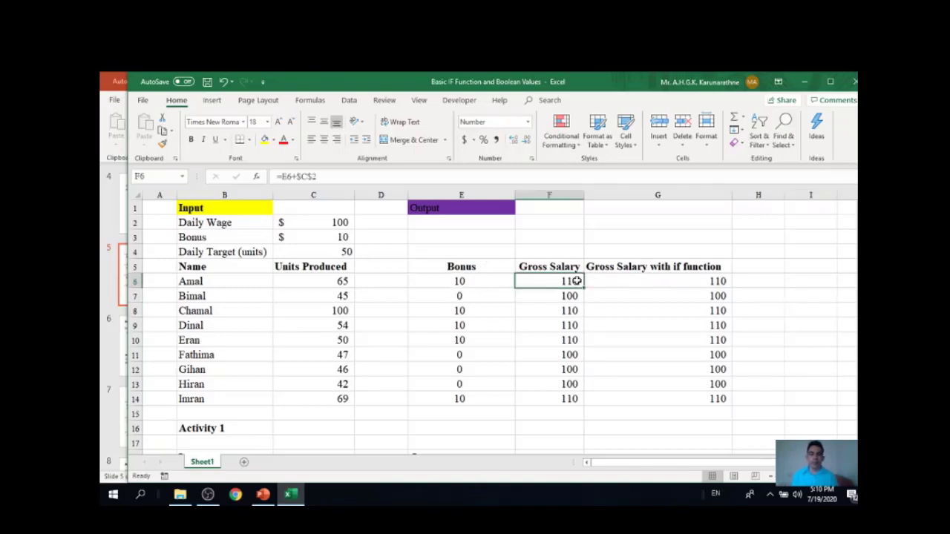
left_click_drag(701, 281, 705, 396)
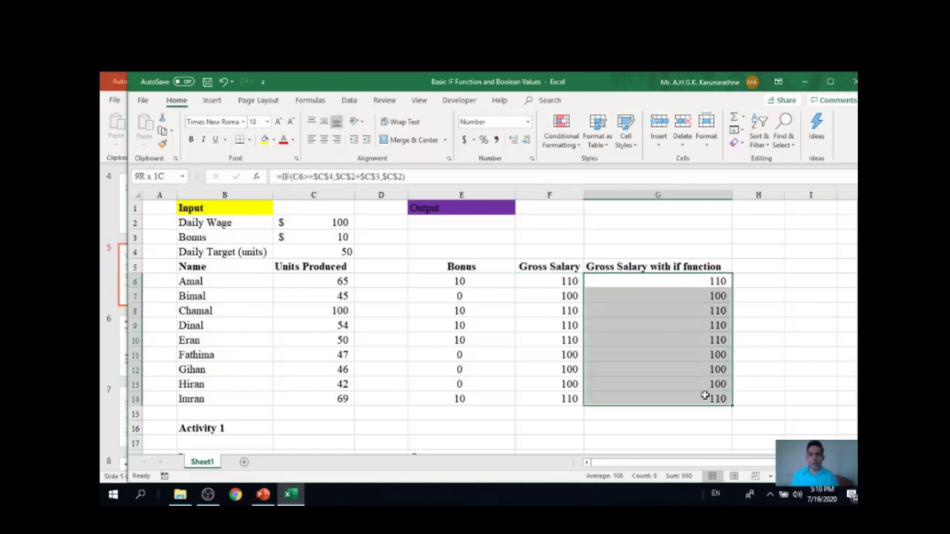
left_click(809, 314)
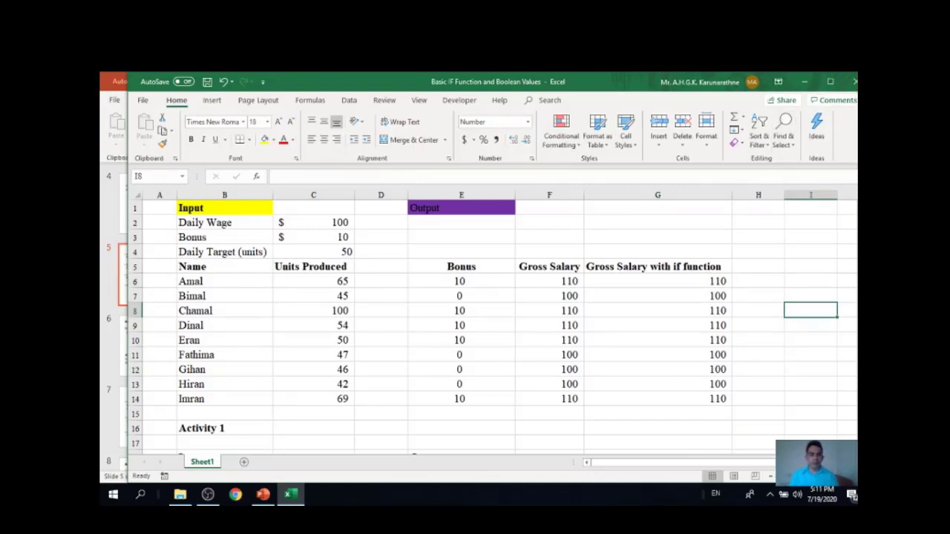
left_click_drag(857, 339, 857, 337)
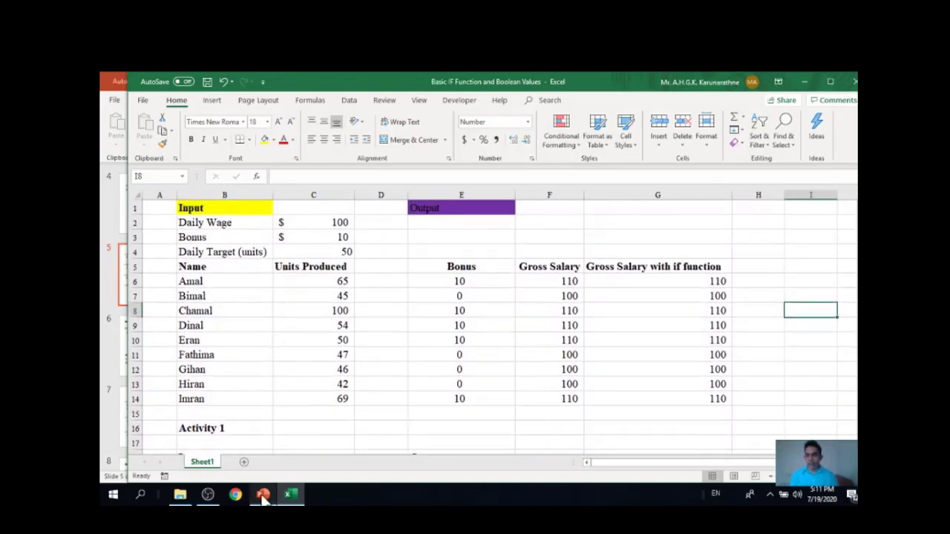
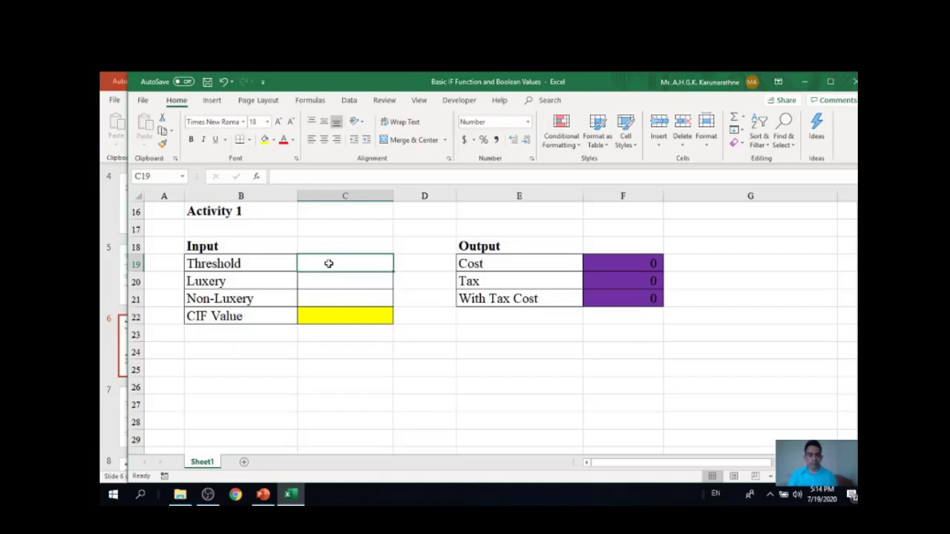
Set the Activity 1 threshold in C19 to 10,000,000
type("1000000")
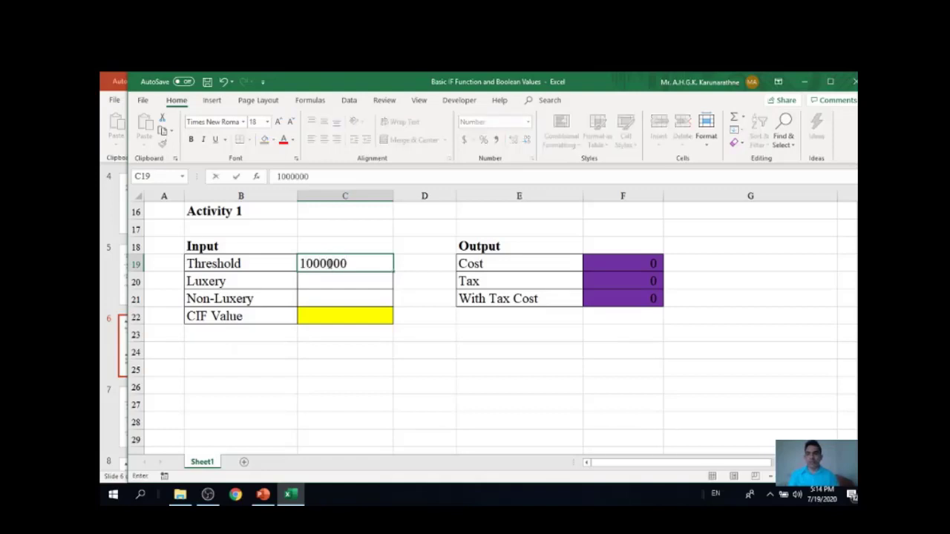
key("Return")
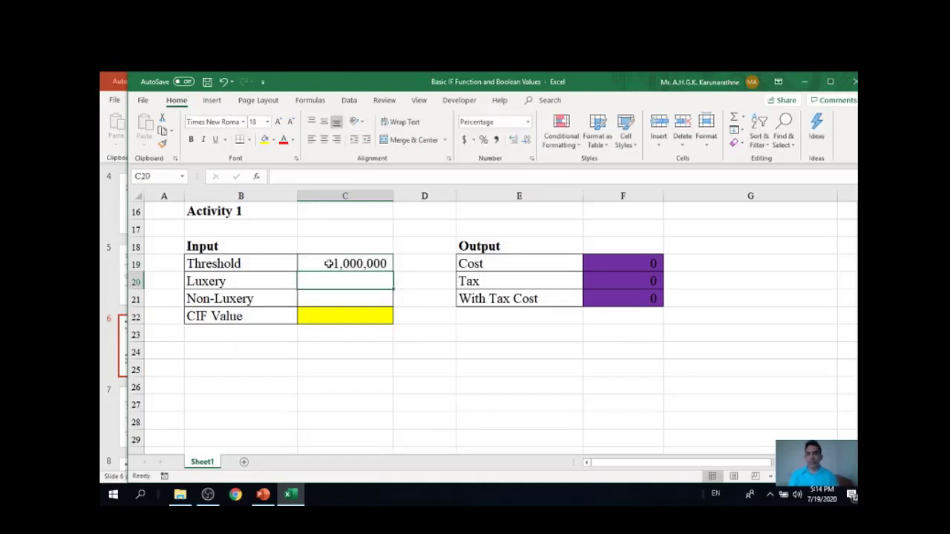
double_click(369, 265)
type("0")
key("Return")
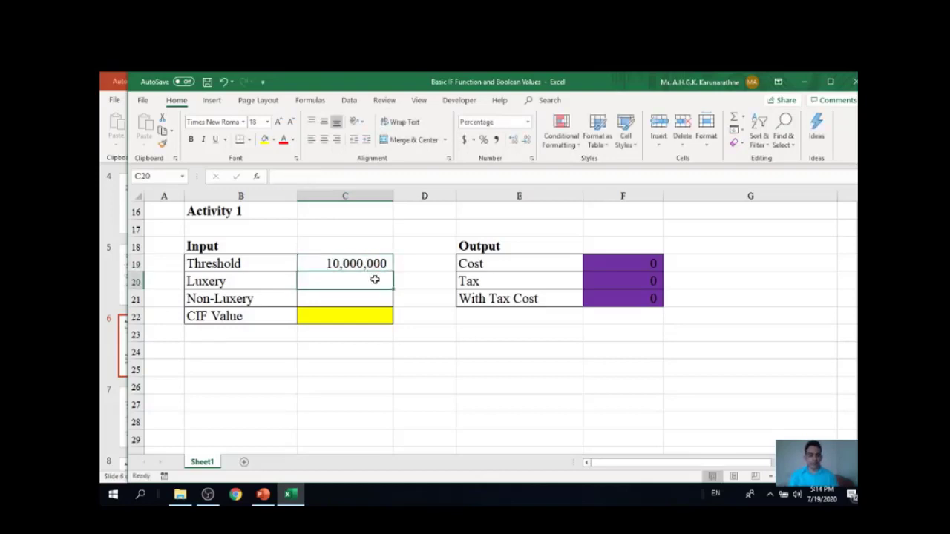
Enter the tax rates for Activity 1: 80% for luxury in C20 and 20% for non-luxury in C21
type(".8")
key("Return")
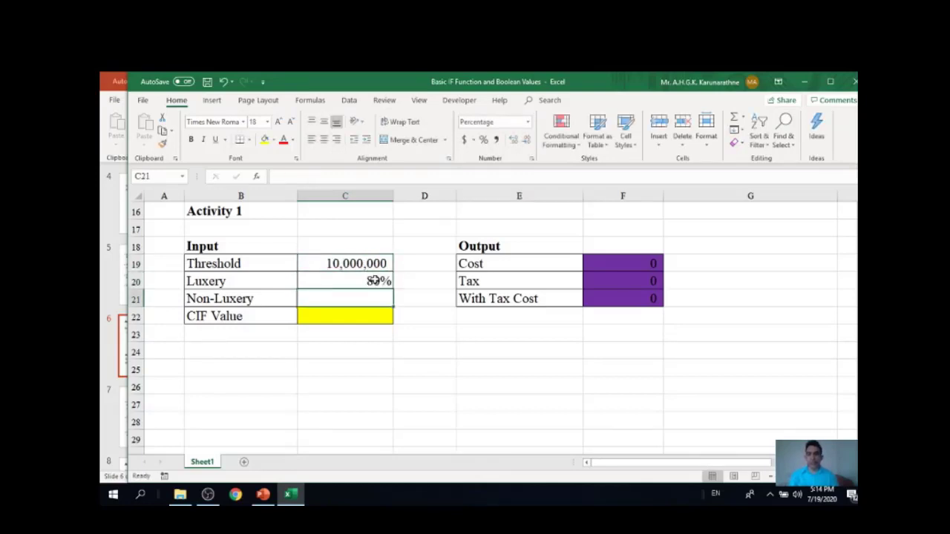
type(".2")
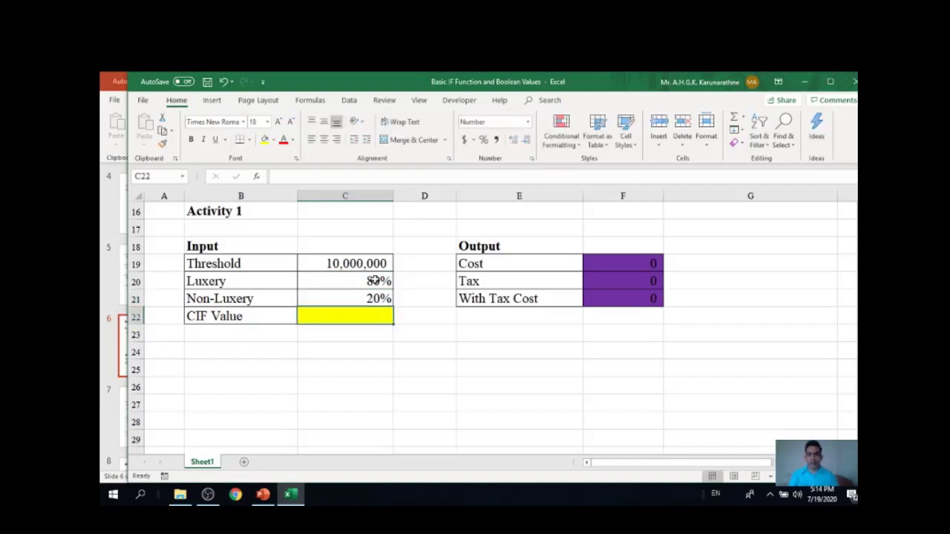
key("Return")
Link the Cost output in F19 to the CIF value with =C22
left_click(615, 264)
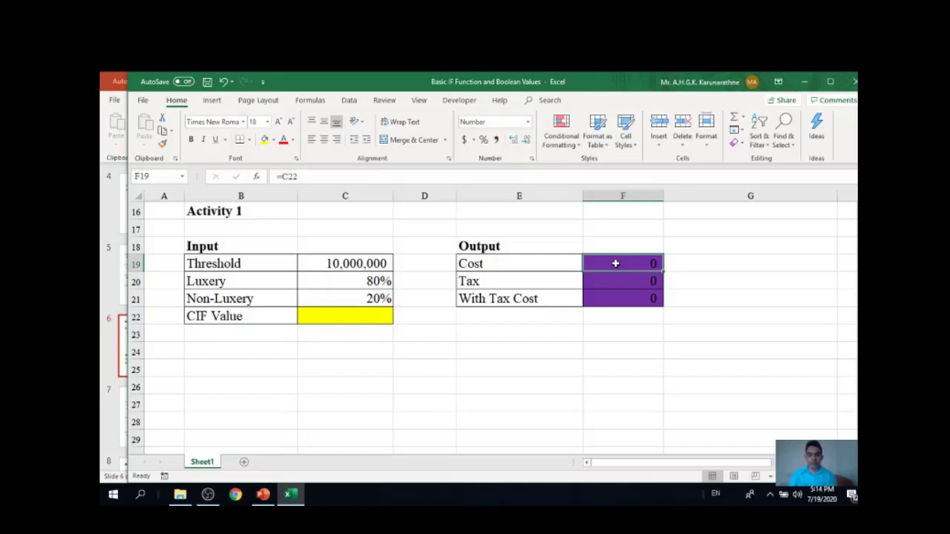
type("=")
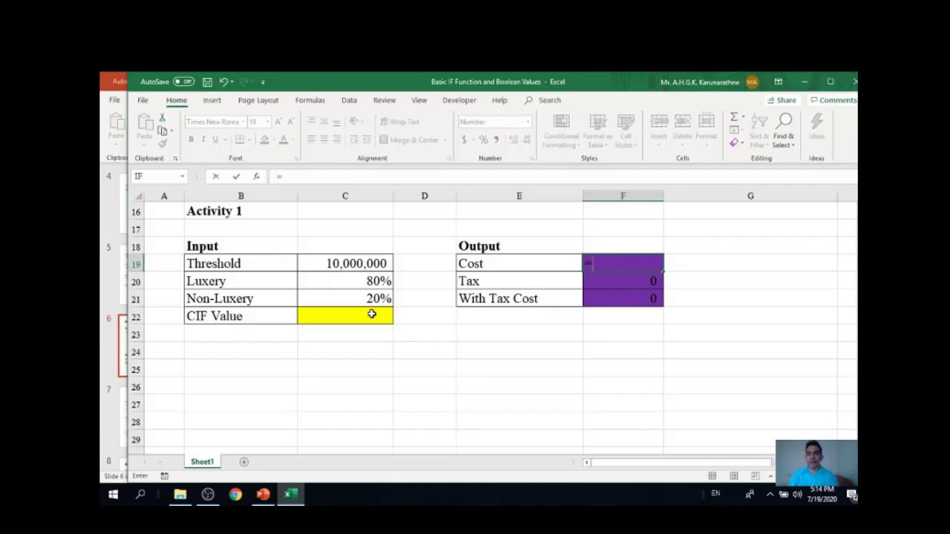
left_click(371, 314)
key("Return")
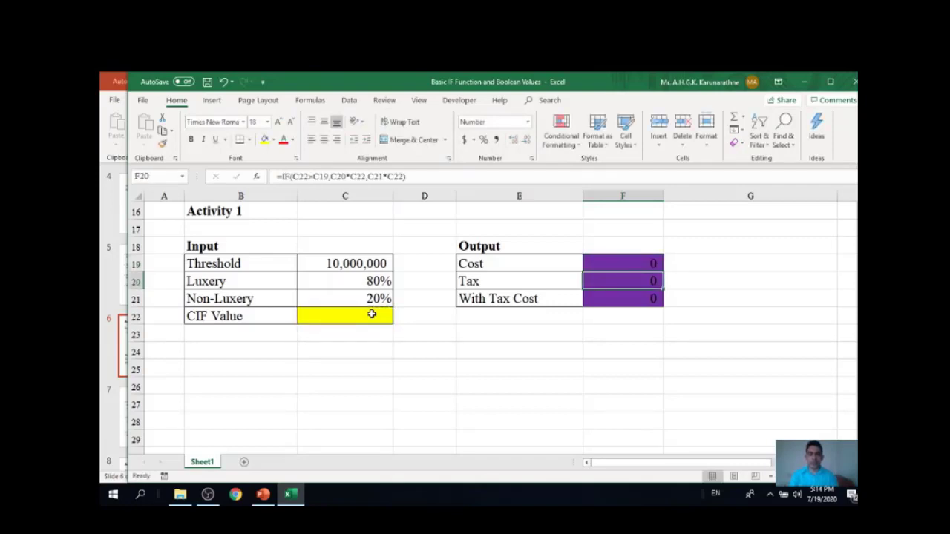
Clear the existing tax formula from F20
double_click(648, 282)
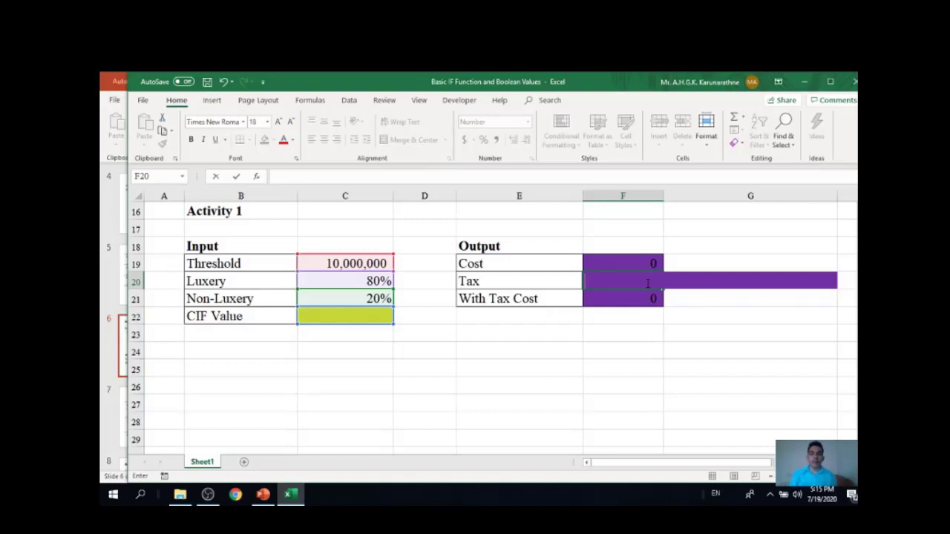
key("ctrl+Return")
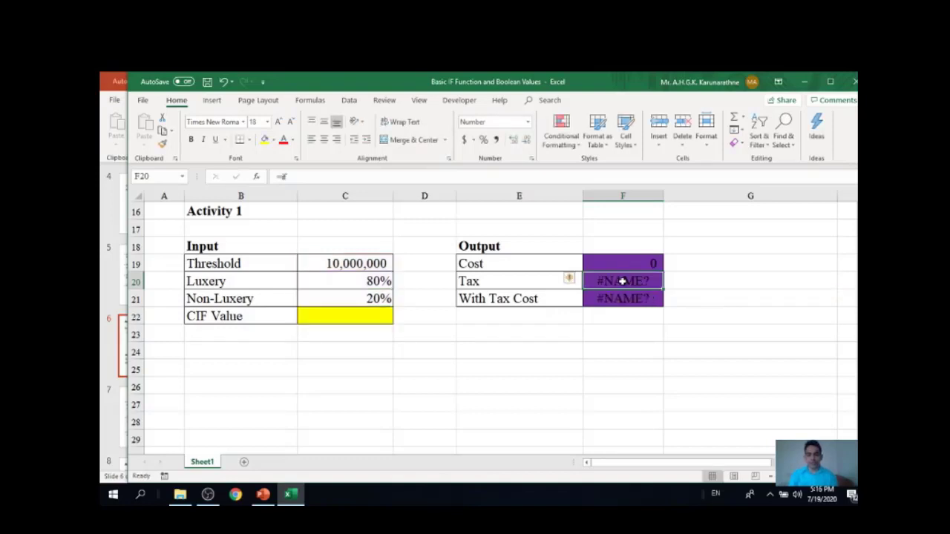
key("BackSpace")
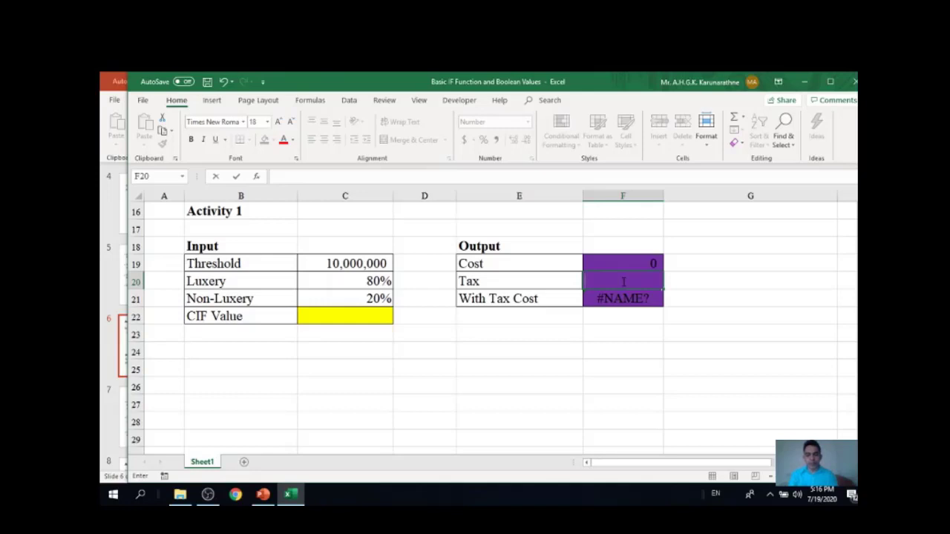
Start an IF formula in F20 with the logical test C22>$C$19, locking the threshold as an absolute reference
type("=")
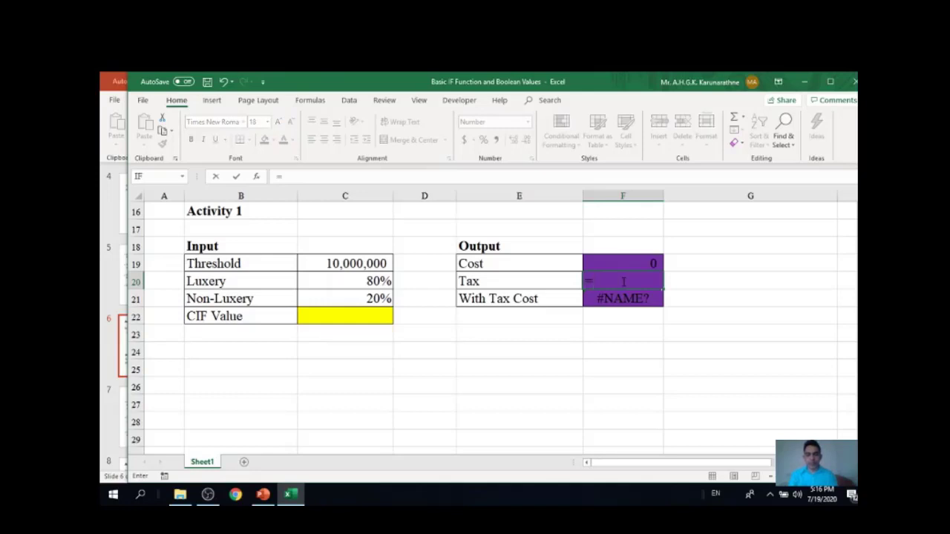
type("if(")
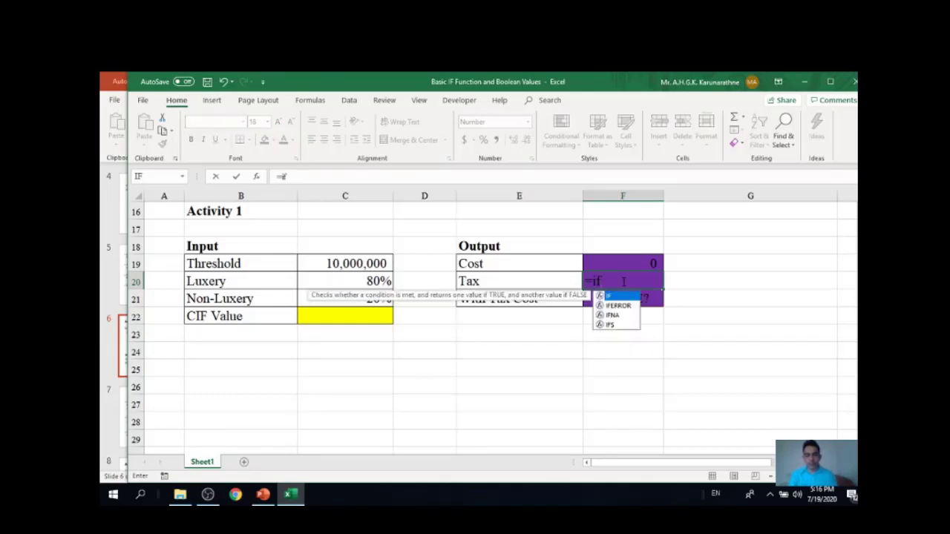
left_click(353, 314)
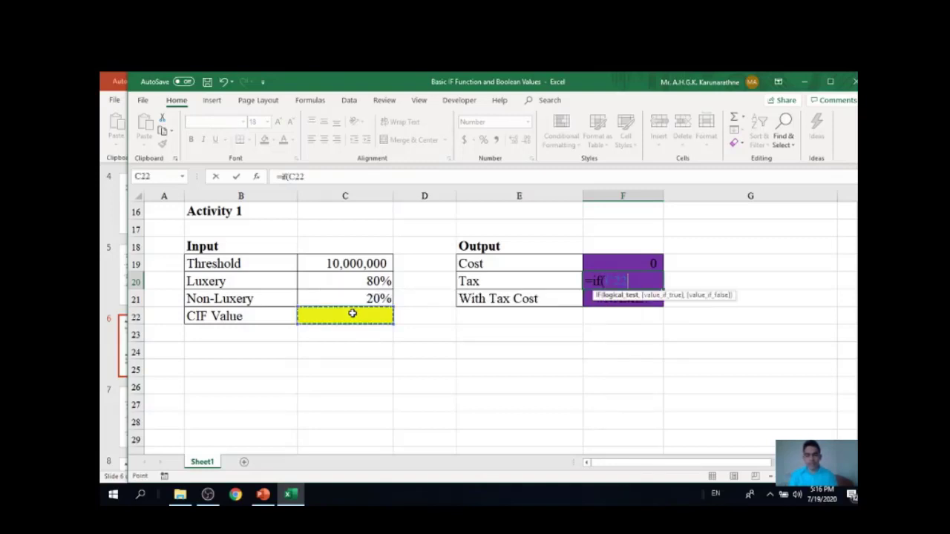
type(">")
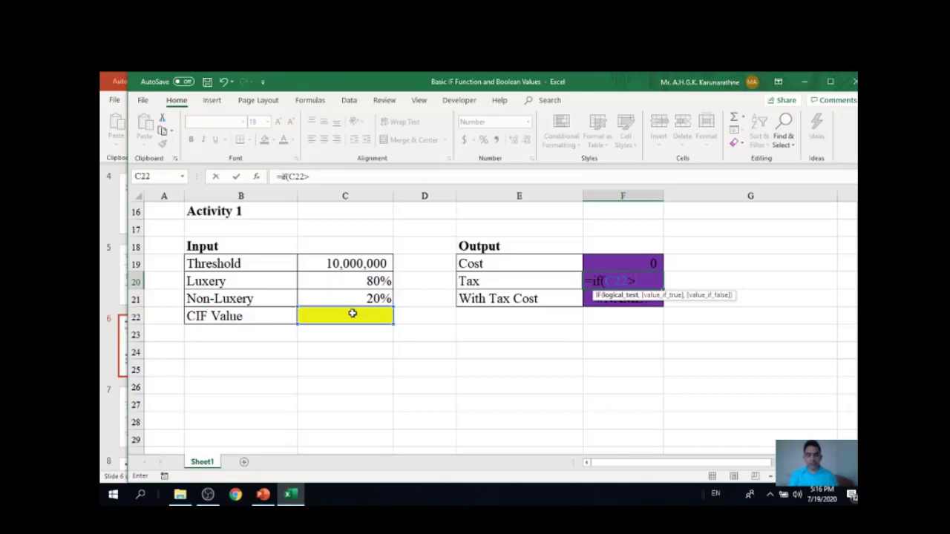
left_click(347, 264)
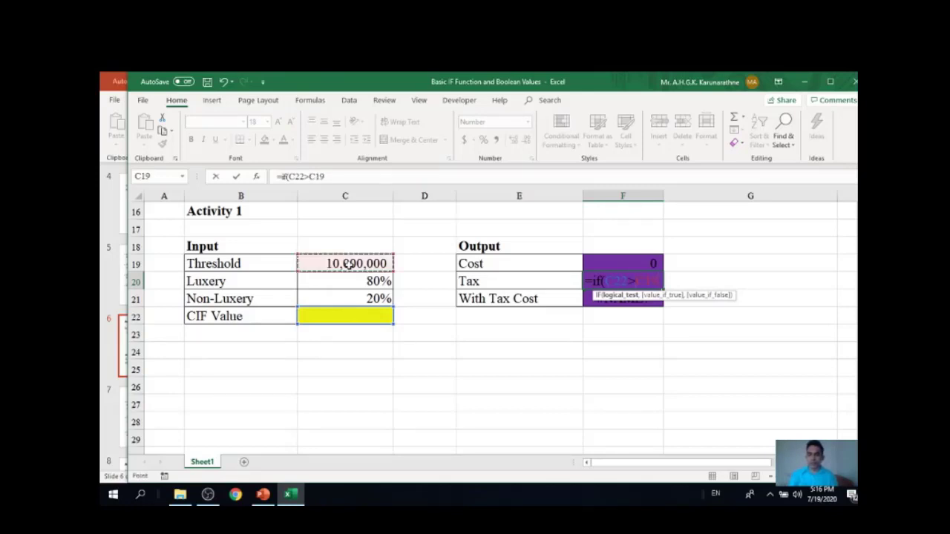
key("F4")
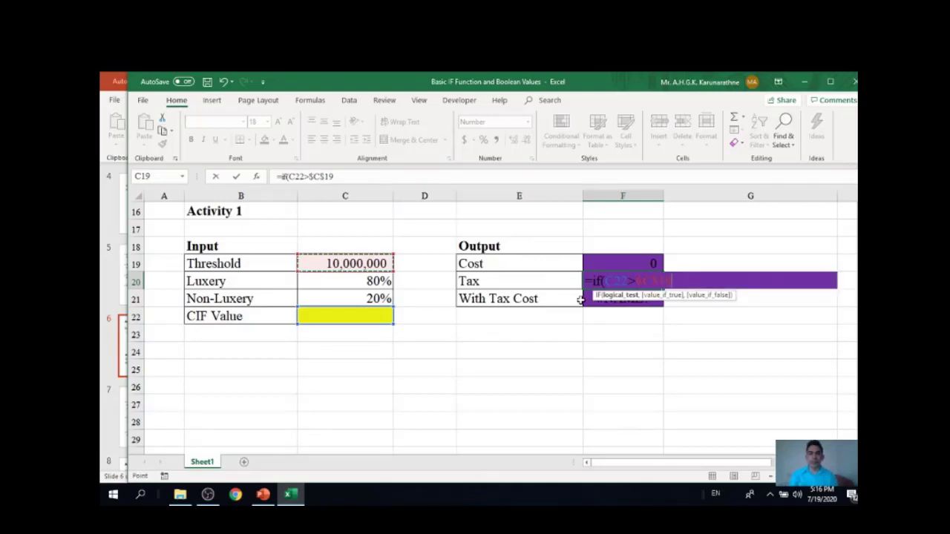
Make the CIF value reference in the F20 logical test absolute, so the test reads $C$22>$C$19
left_click(616, 279)
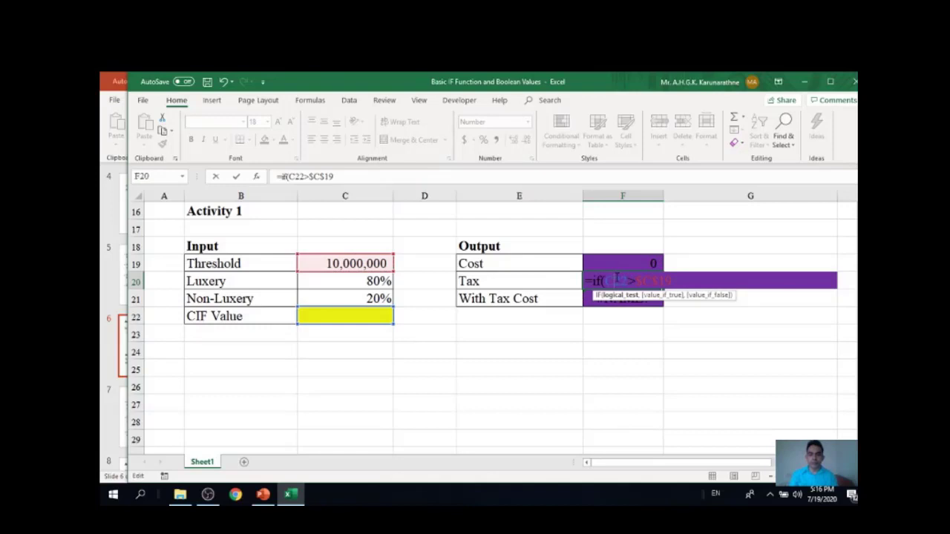
double_click(617, 279)
key("F4")
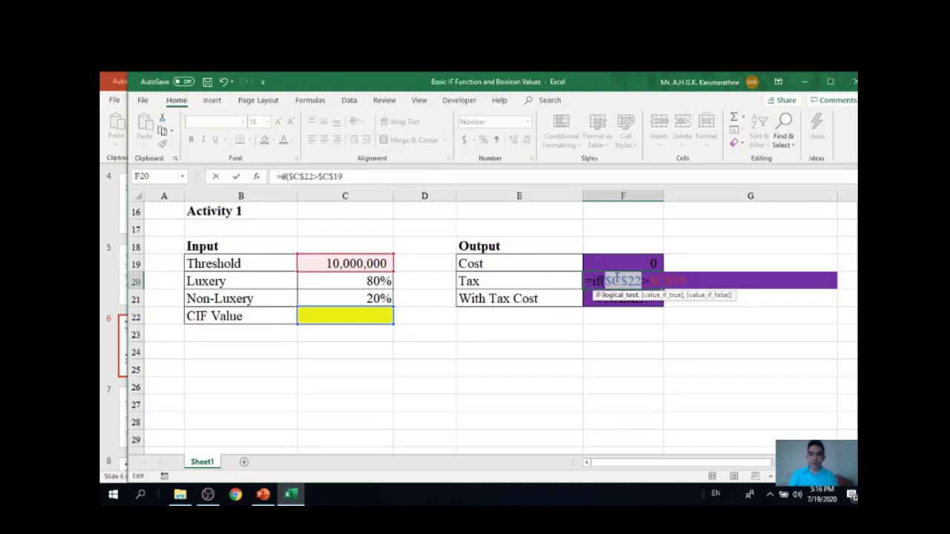
left_click(688, 281)
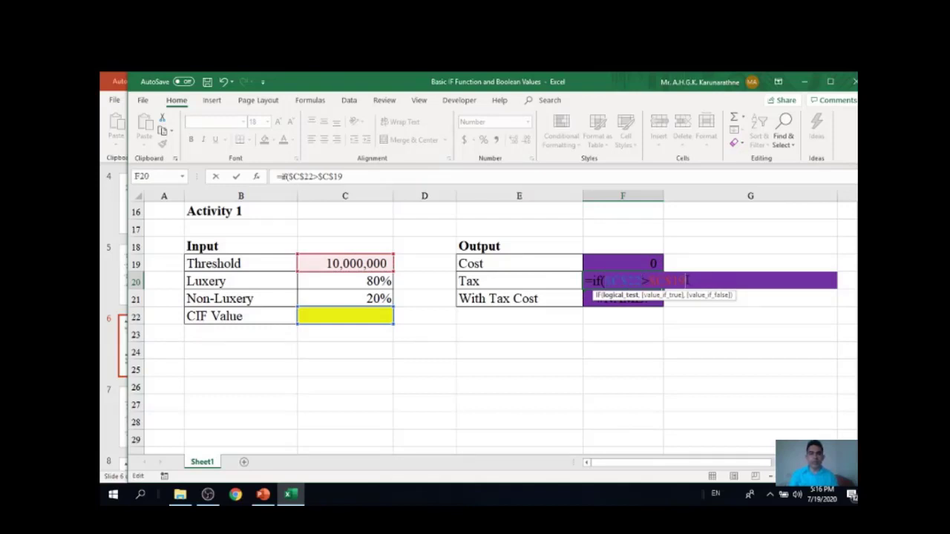
Add the value-if-true argument $C$22*$C$20 to the F20 IF formula, multiplying the CIF value by the luxury rate with absolute references
type(",")
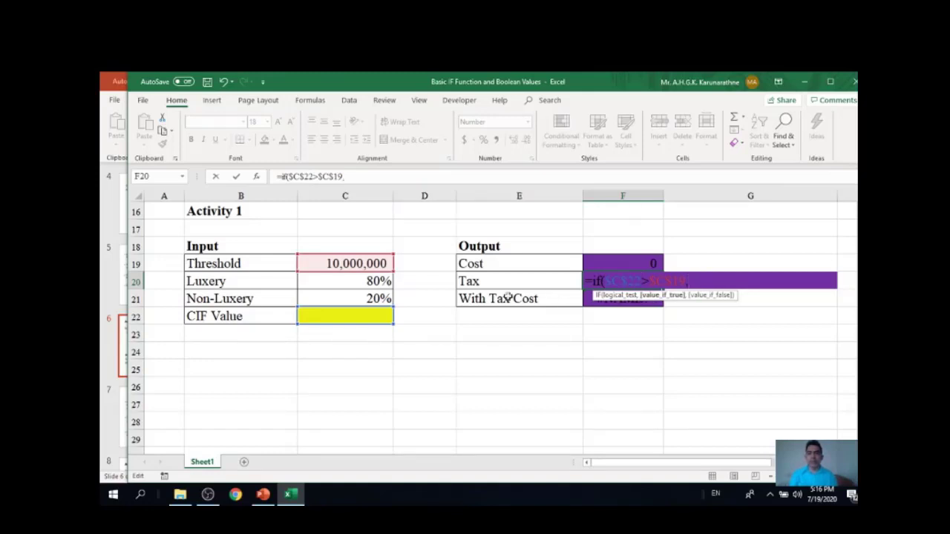
left_click(349, 317)
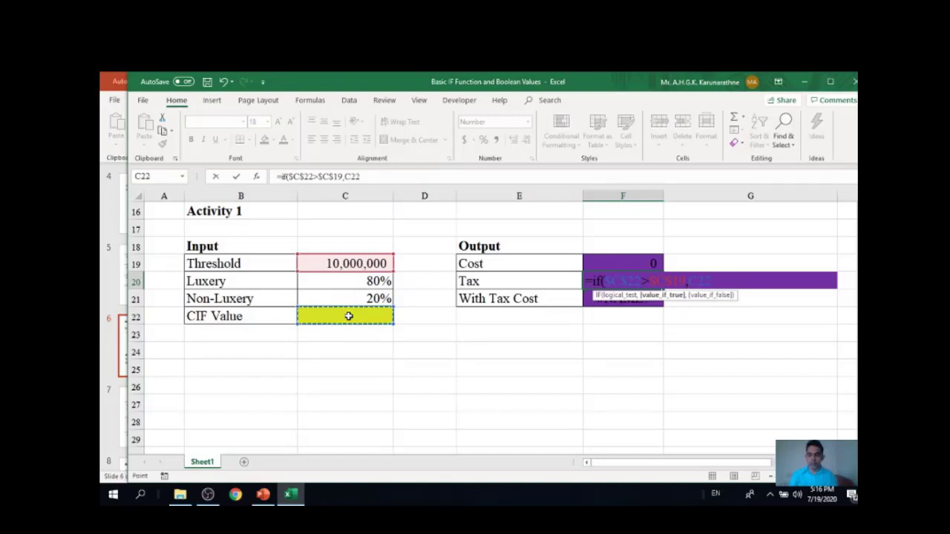
key("F4")
type("*")
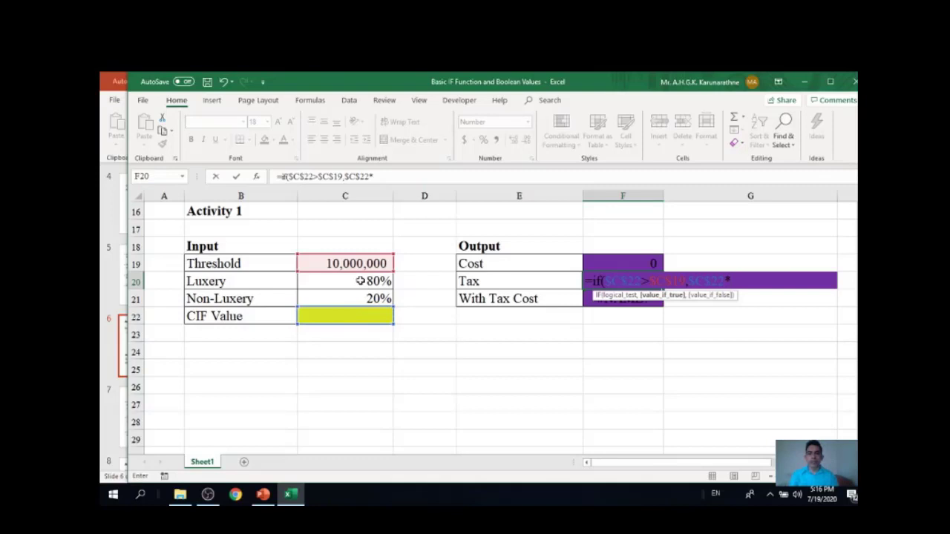
left_click(360, 281)
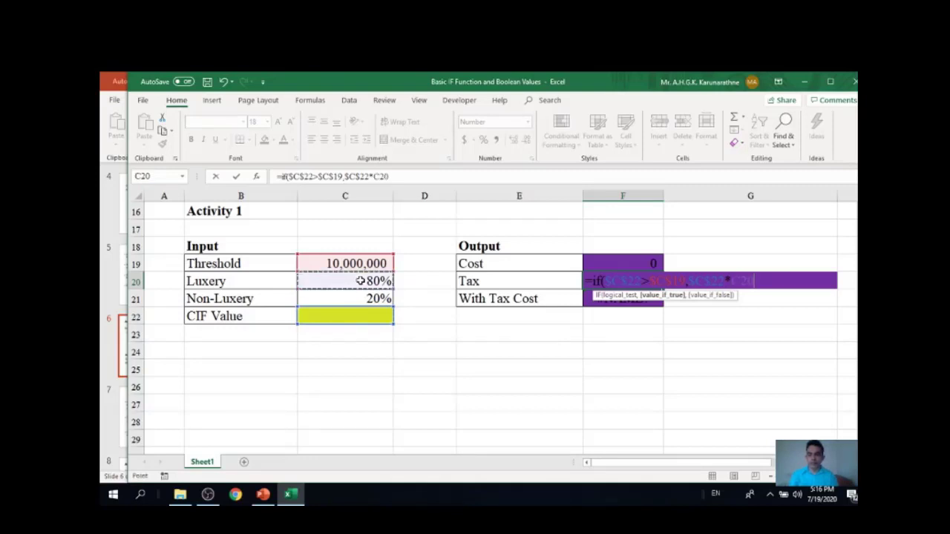
key("F4")
type(",")
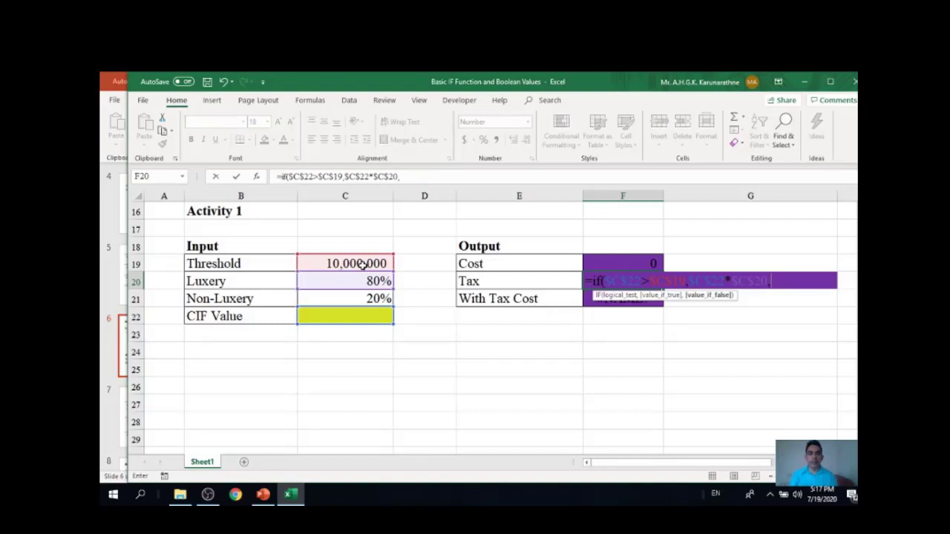
Complete the F20 tax formula with the value-if-false argument $C$22*$C$21, using absolute references to the CIF value and non-luxury rate
left_click(375, 315)
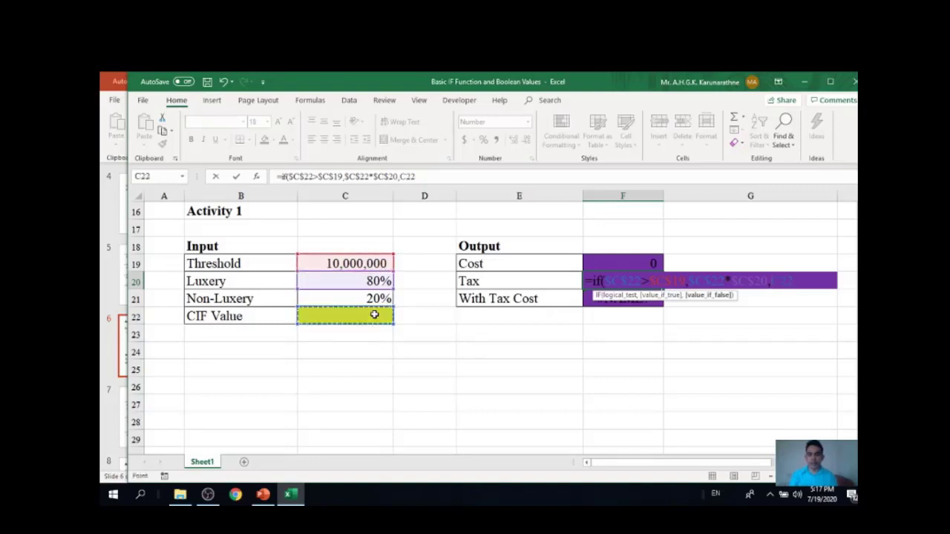
key("F4")
type("*")
left_click(367, 297)
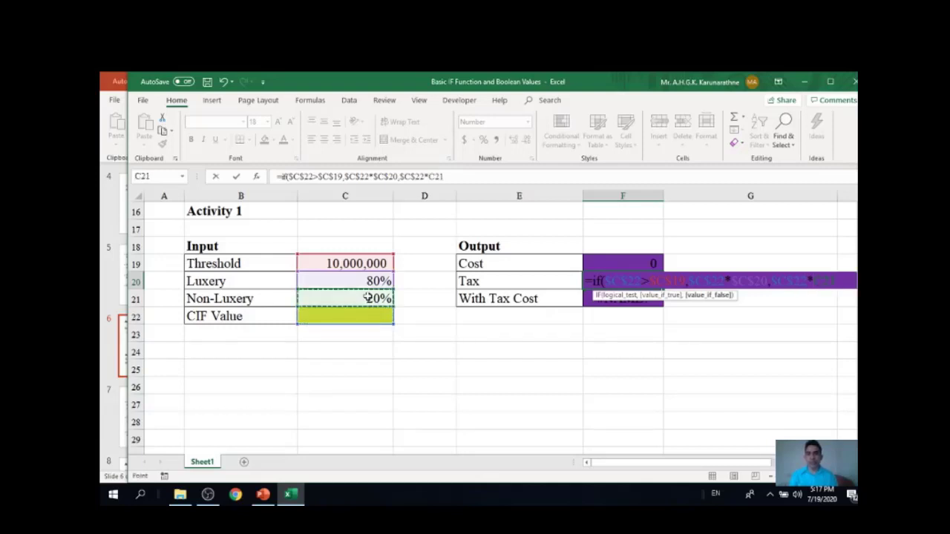
key("F4")
type(")")
key("Return")
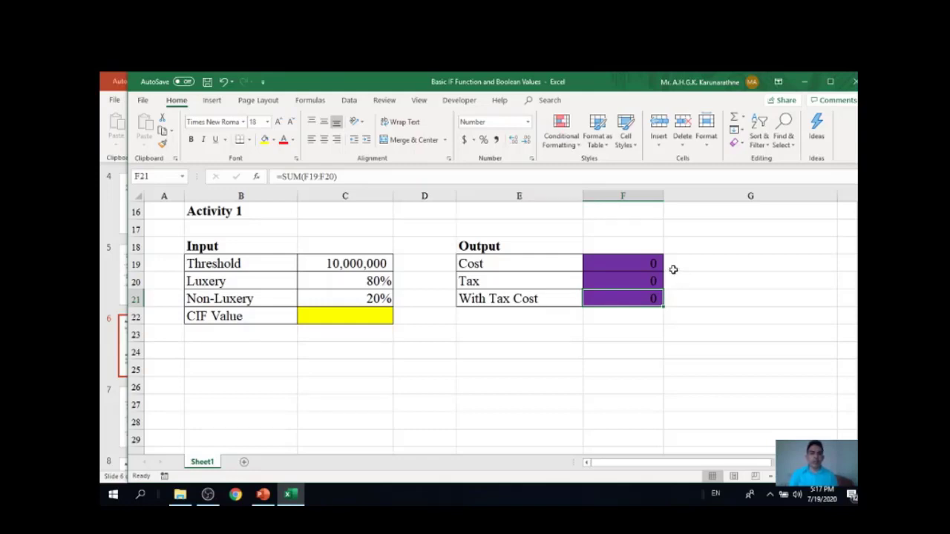
Total the cost and tax in F21 with =SUM(F19:F20)
left_click(737, 123)
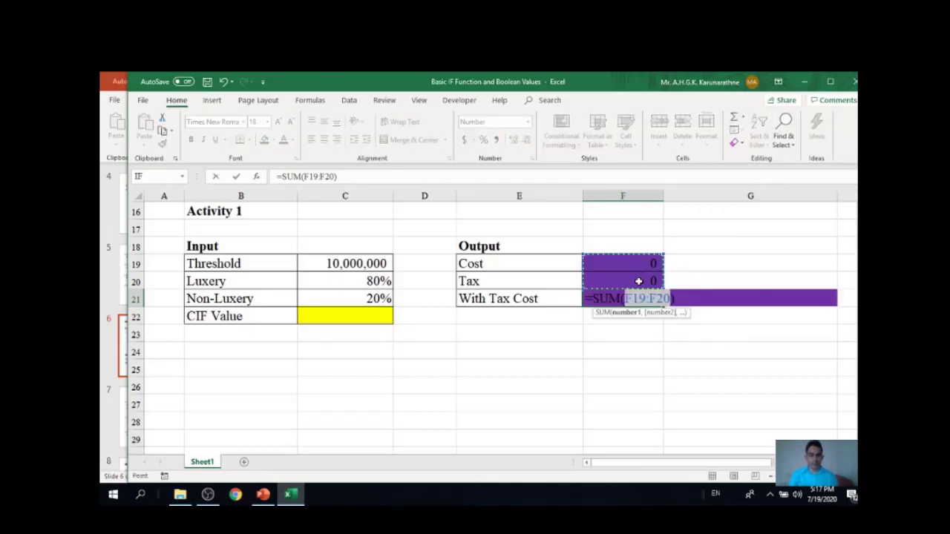
key("Return")
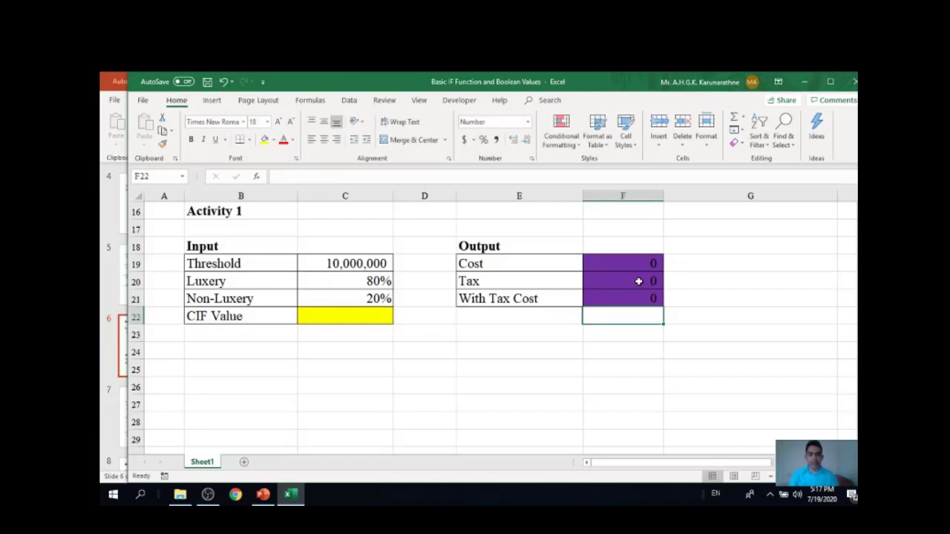
Enter 15000000 as the CIF value in C22 and check the Cost, Tax and With Tax Cost outputs
left_click(359, 316)
type("15000")
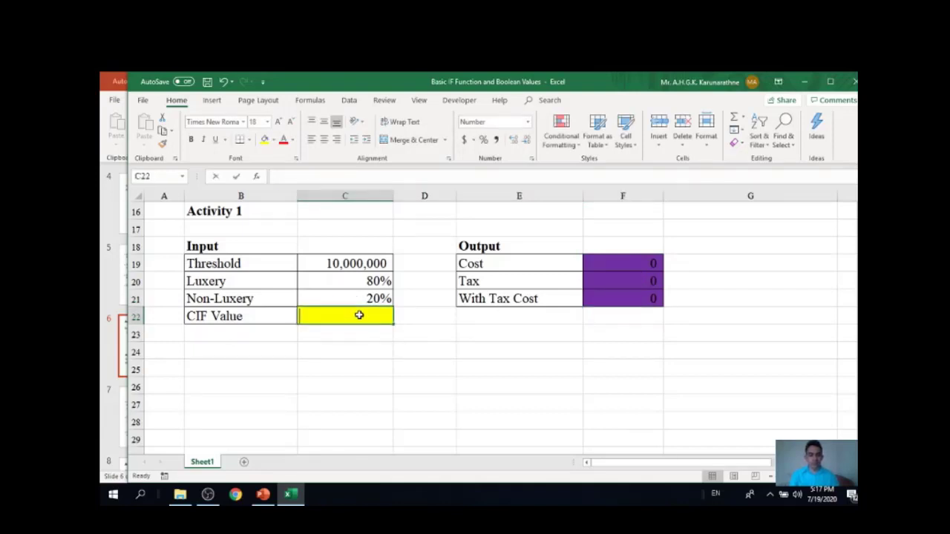
type("000")
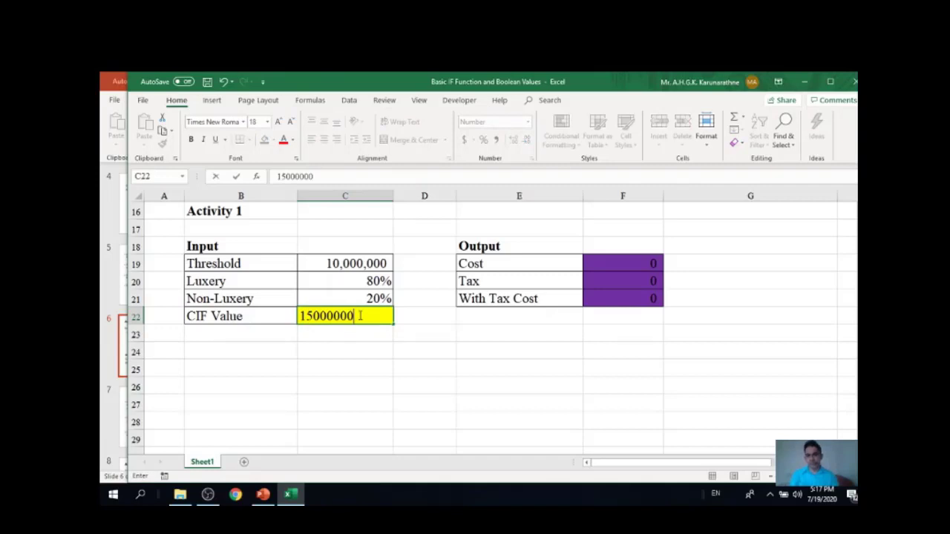
key("Return")
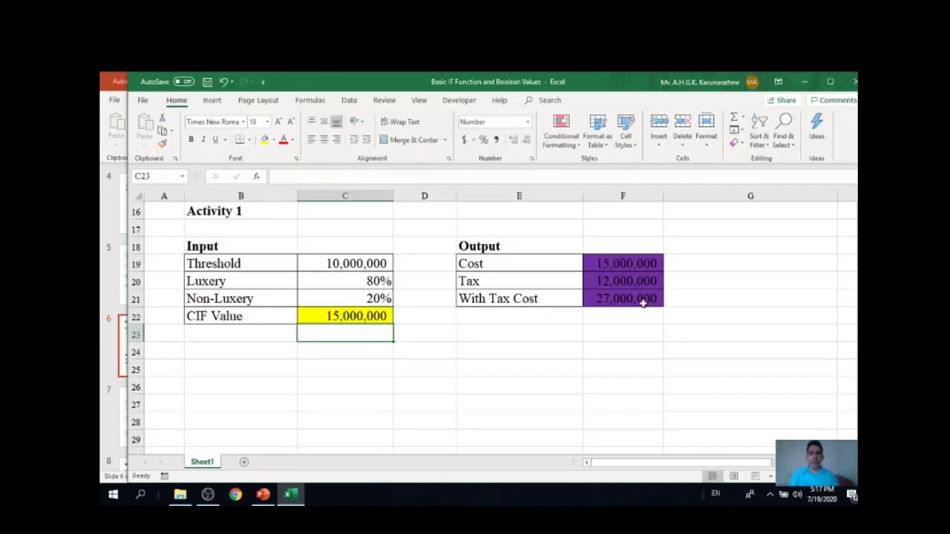
left_click(628, 266)
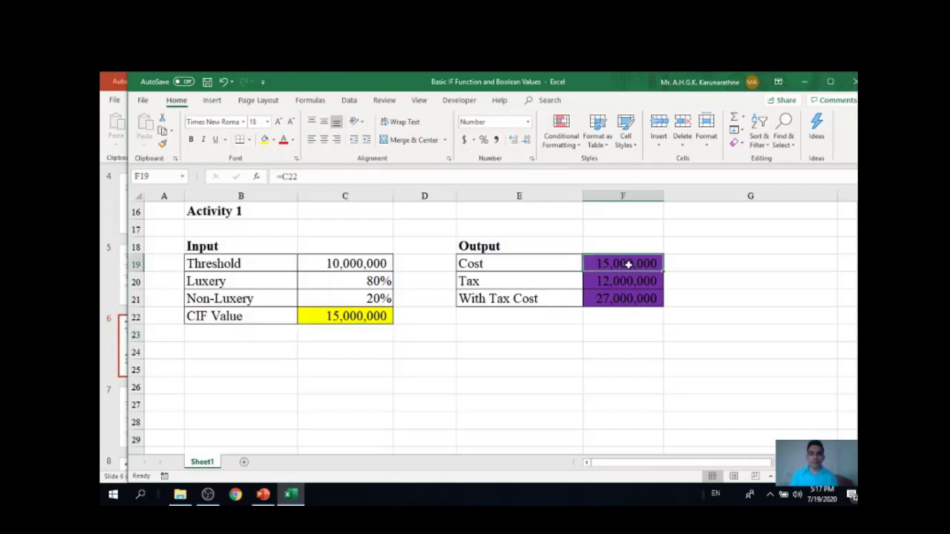
left_click(631, 280)
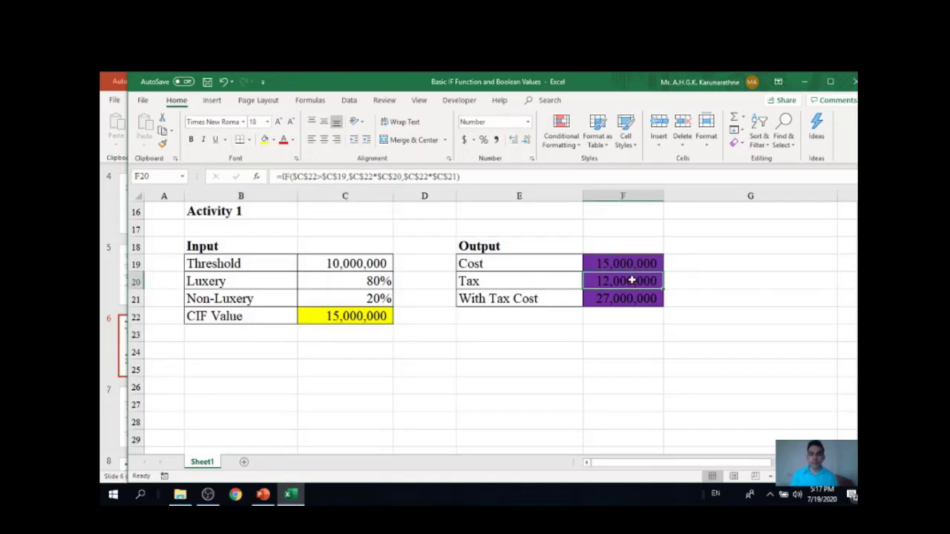
left_click(626, 300)
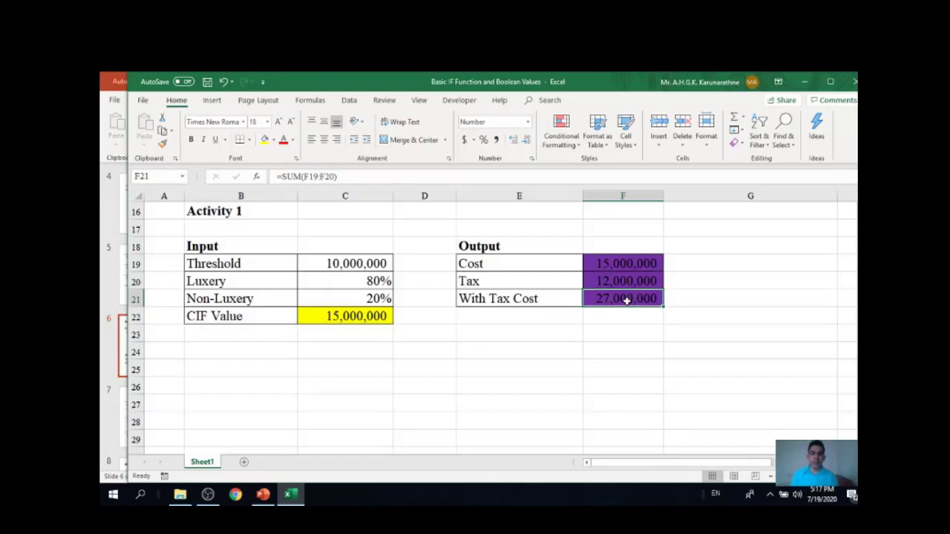
Change the CIF value in C22 to 5000000 and check the three outputs for the non-luxury case
double_click(337, 316)
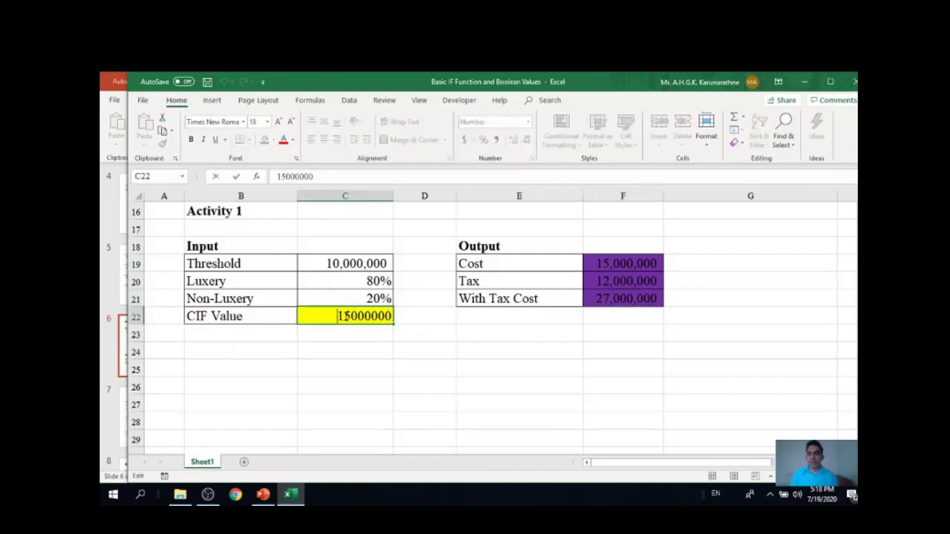
key("BackSpace")
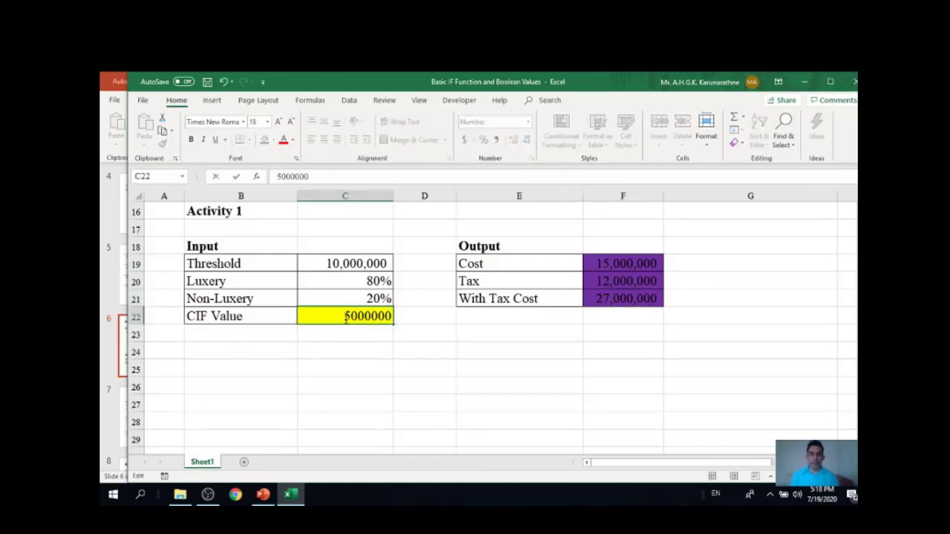
key("Return")
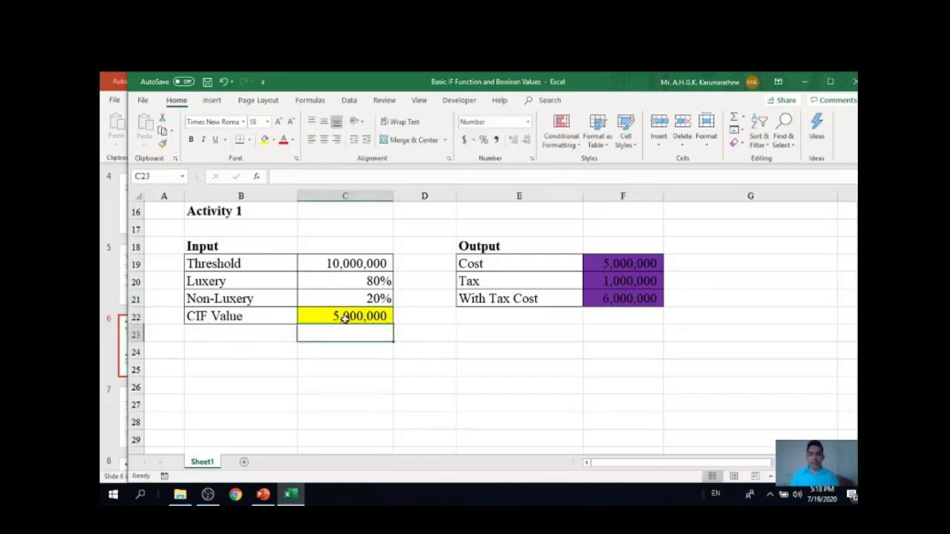
left_click(637, 265)
left_click(640, 281)
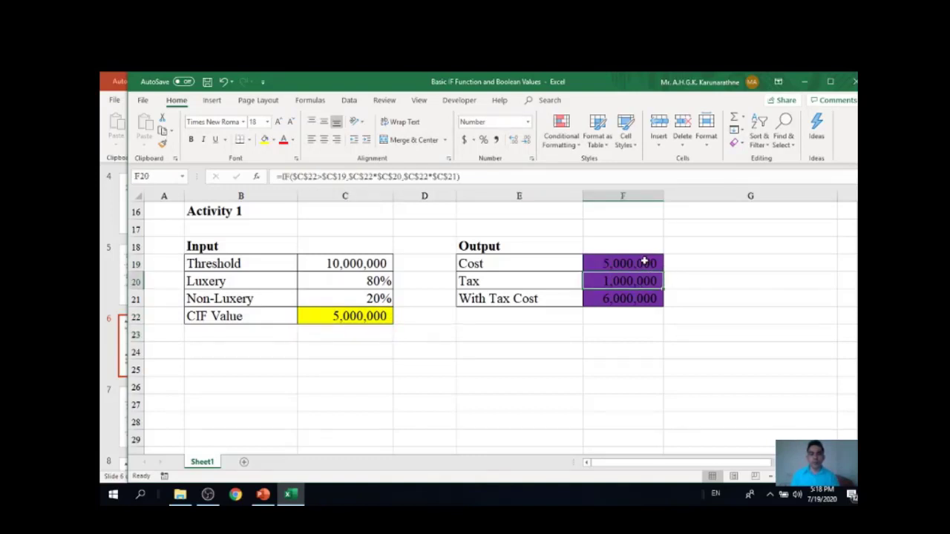
left_click(636, 298)
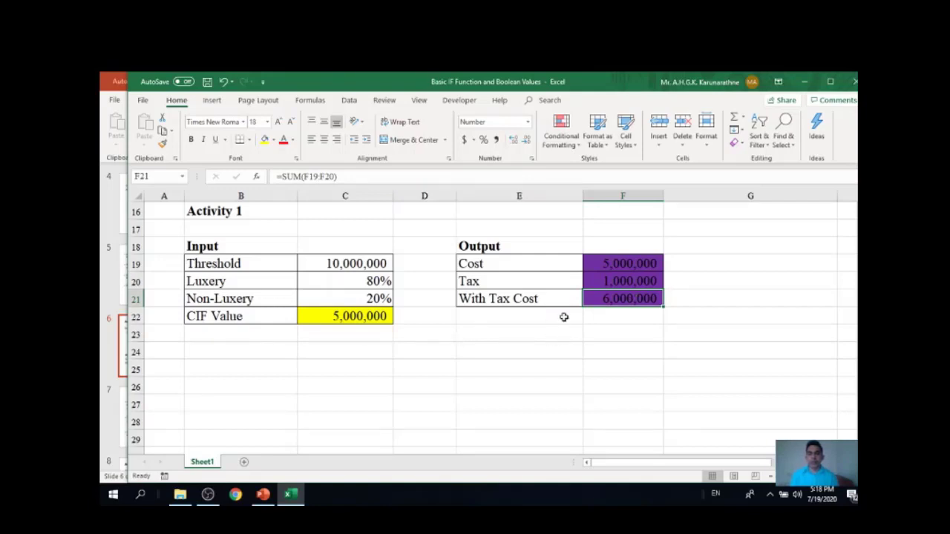
left_click(605, 334)
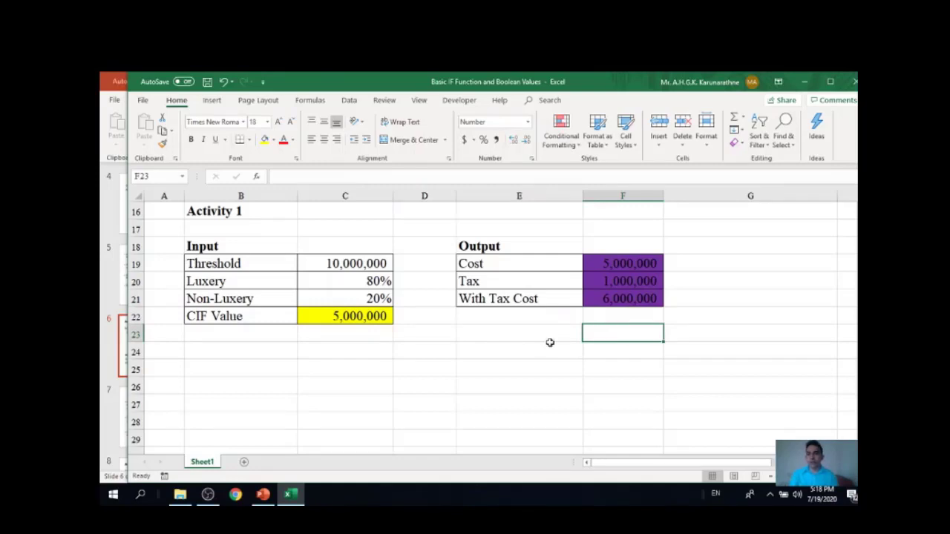
left_click(518, 345)
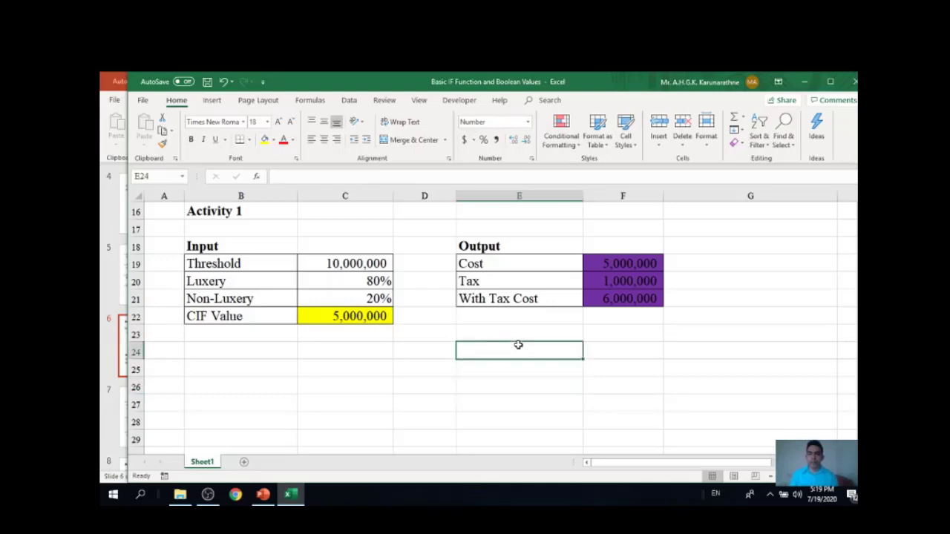